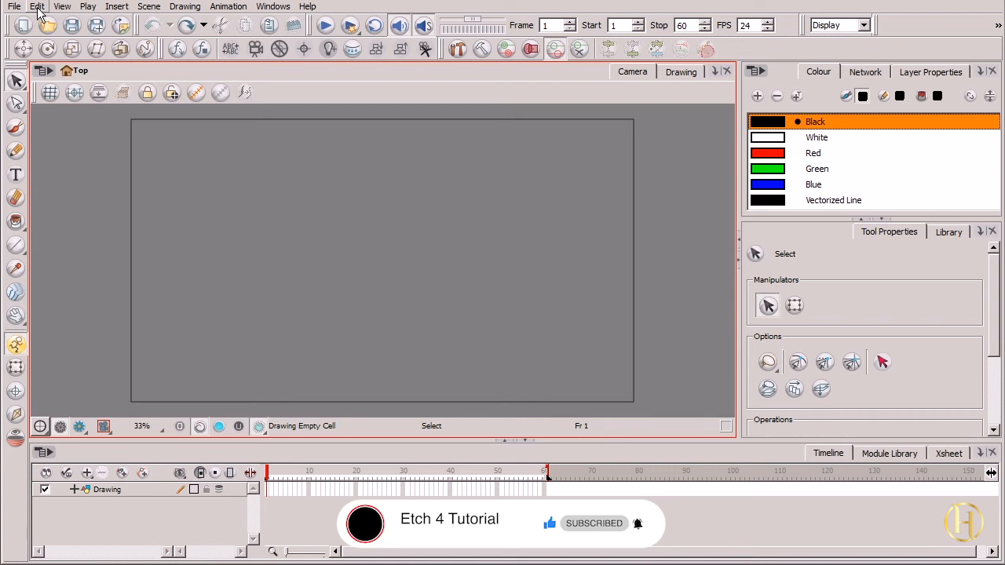
- Set the keyboard shortcut preset to Adobe Flash in the application preferences
click(38, 8)
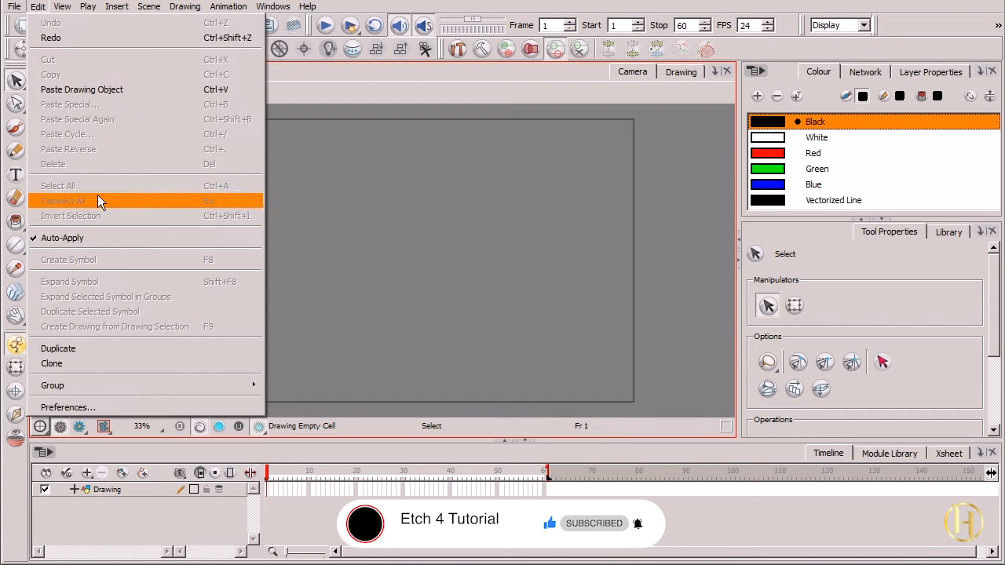
click(71, 405)
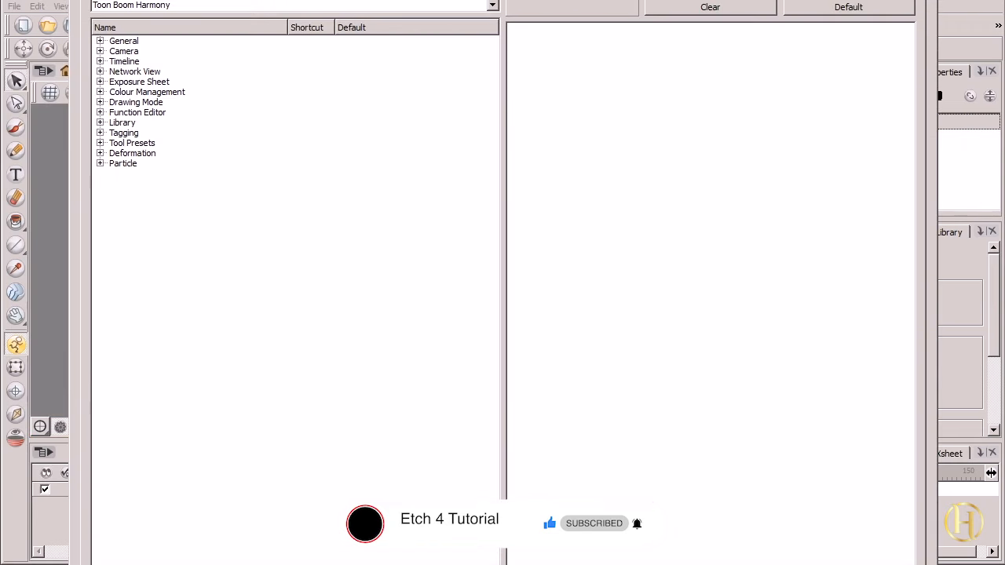
drag(313, 0, 310, 15)
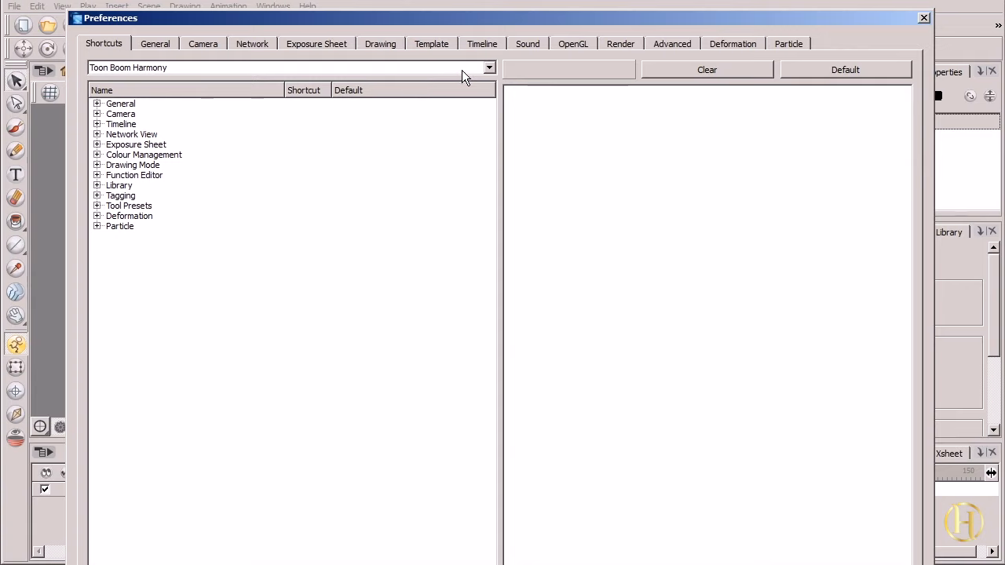
click(489, 68)
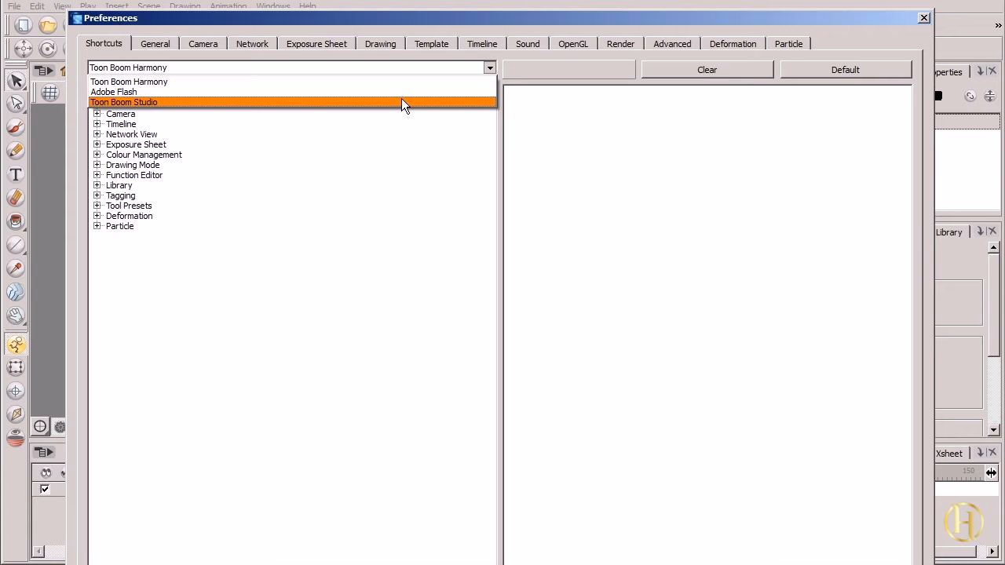
click(357, 91)
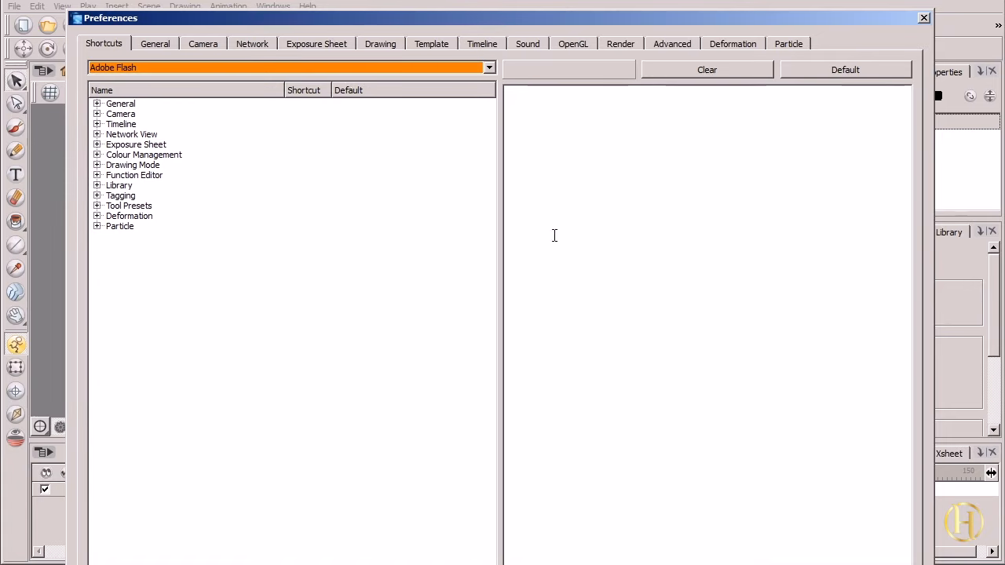
click(752, 563)
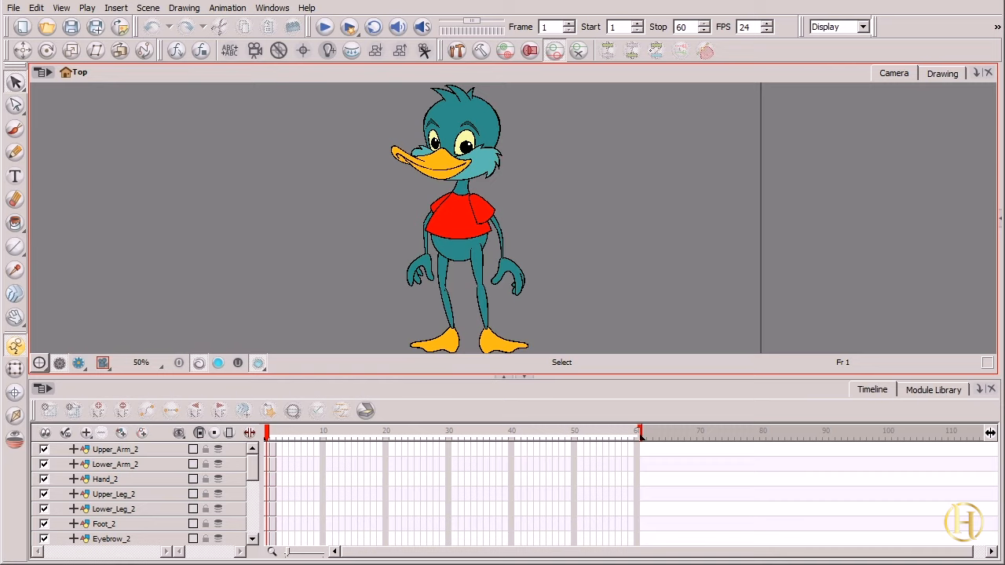
- Hide the Upper_Arm_2, Lower_Arm_2, Hand_2, Upper_Leg_2, Lower_Leg_2 and Foot_2 layers one after another
click(331, 471)
click(44, 450)
click(44, 464)
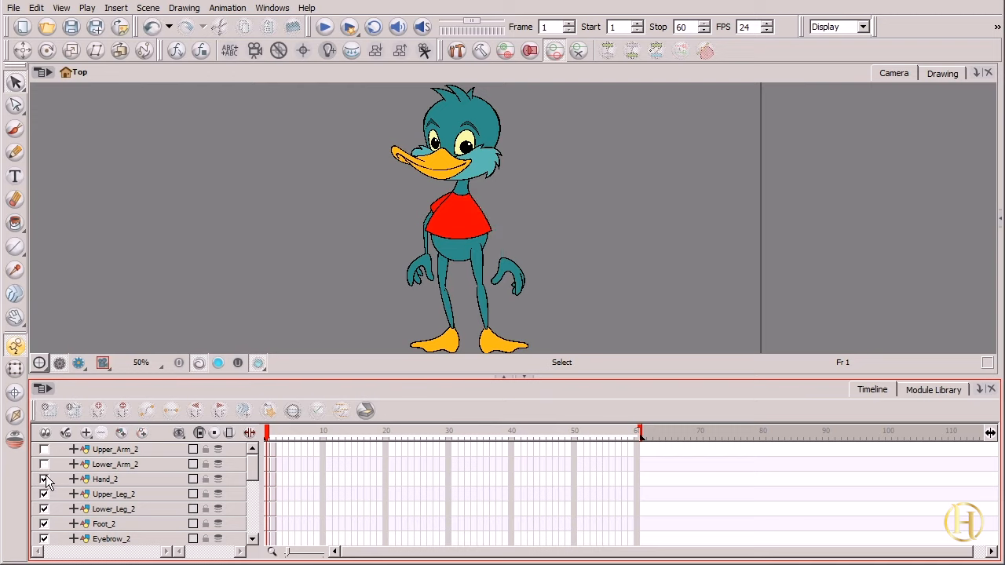
click(44, 479)
click(44, 494)
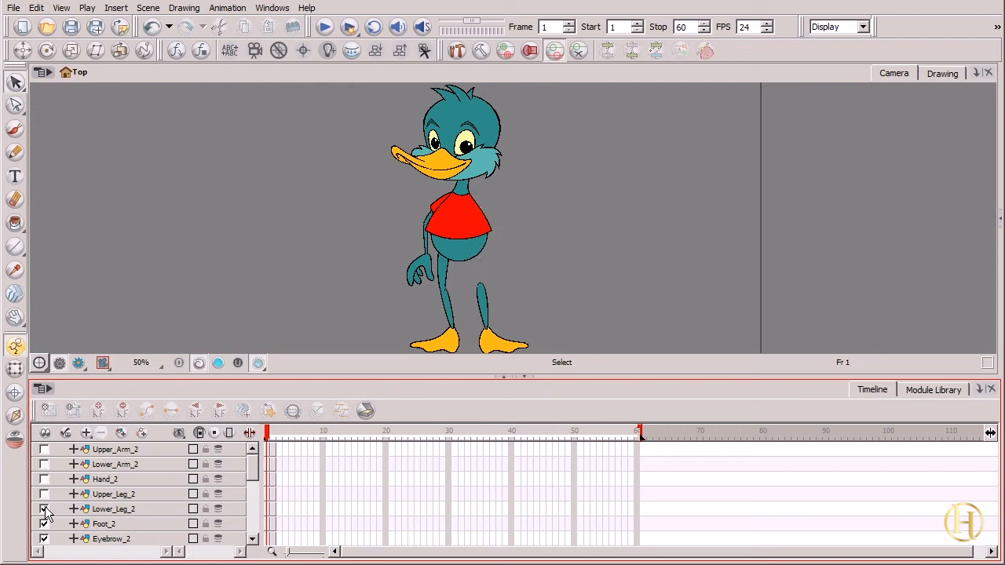
click(44, 509)
click(44, 524)
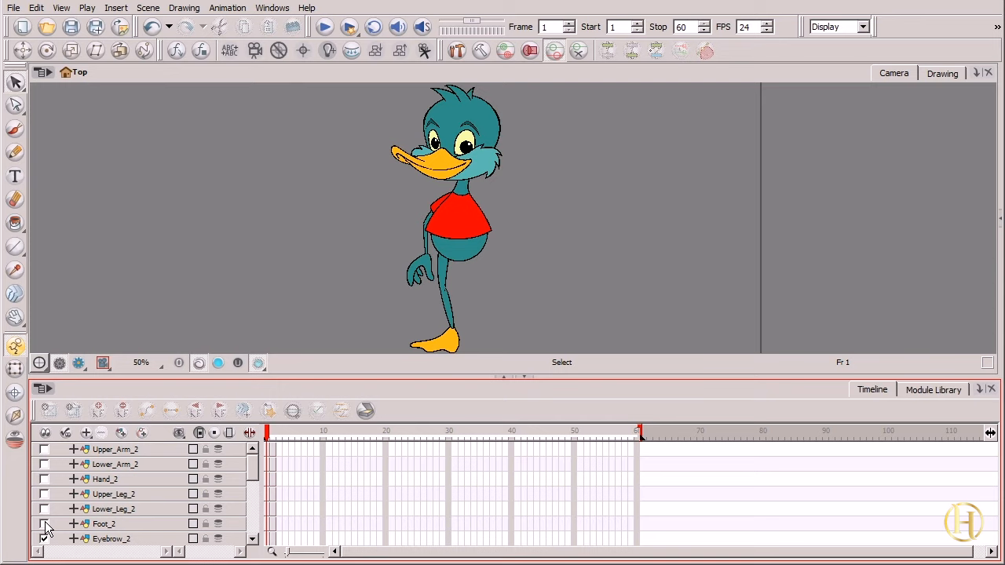
- Make the hidden arm, hand, leg and foot layers visible again, from Foot_2 up to Upper_Arm_2
click(44, 523)
click(44, 508)
click(44, 494)
click(44, 479)
click(44, 464)
click(44, 450)
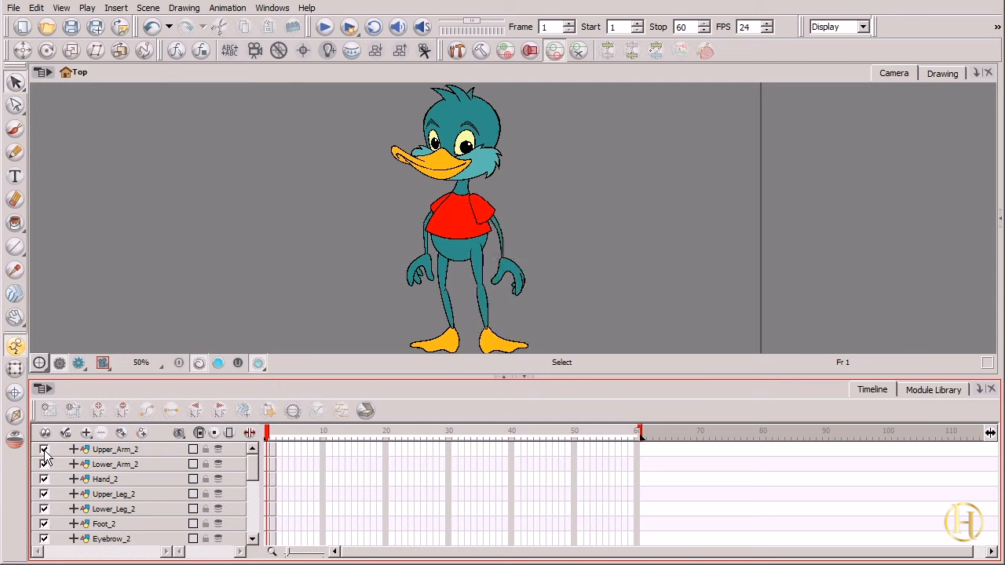
- Hide and reshow the Cheeks, Beak and Eyebrow_1 layers in turn to check which part each one holds
drag(251, 469, 251, 487)
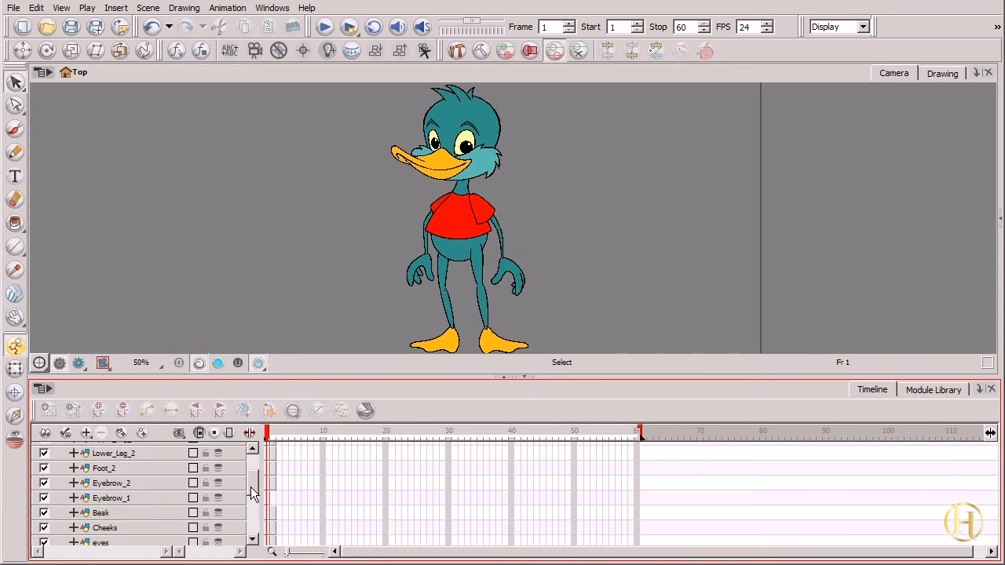
click(44, 525)
click(44, 524)
click(44, 509)
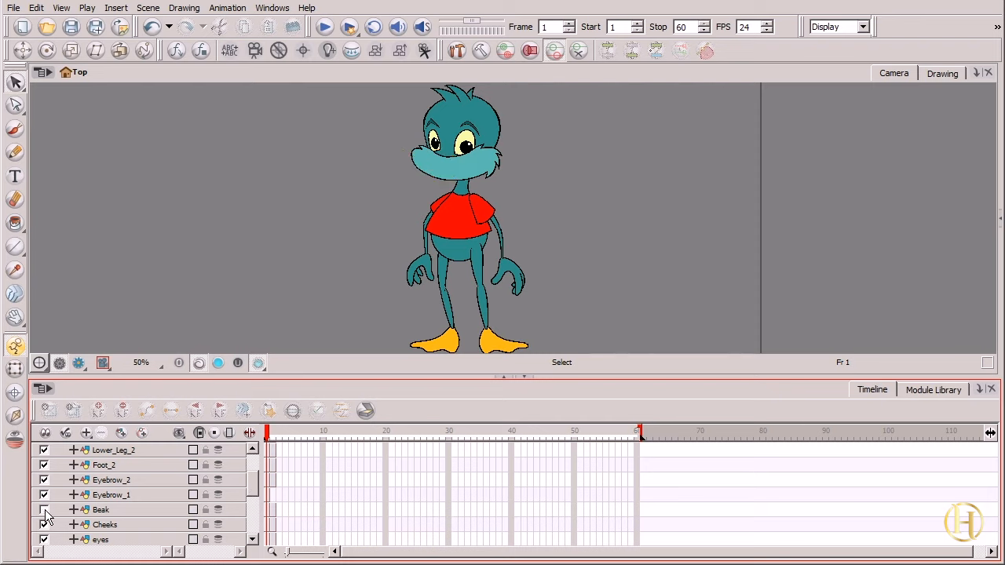
click(44, 509)
click(44, 495)
click(44, 494)
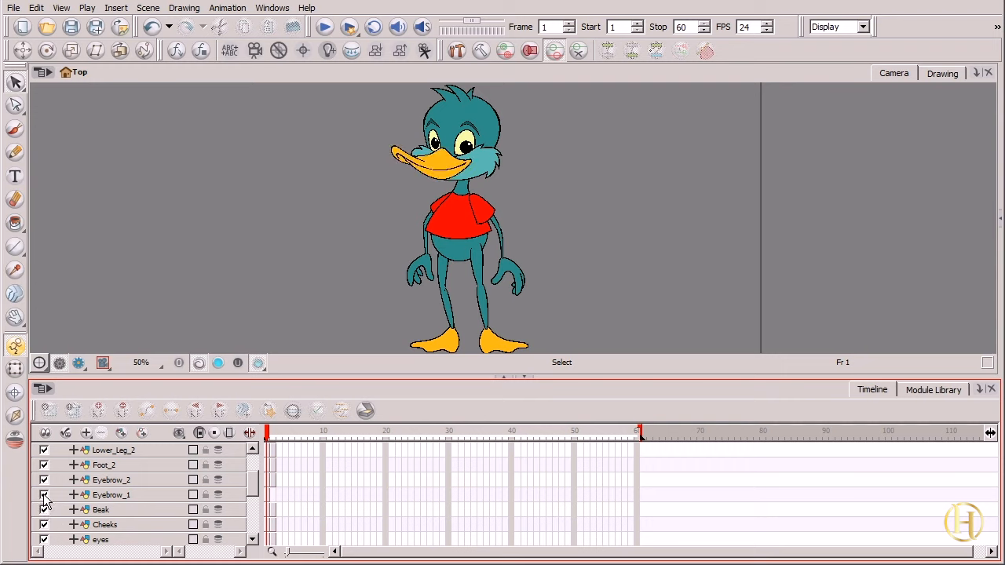
drag(253, 483, 255, 468)
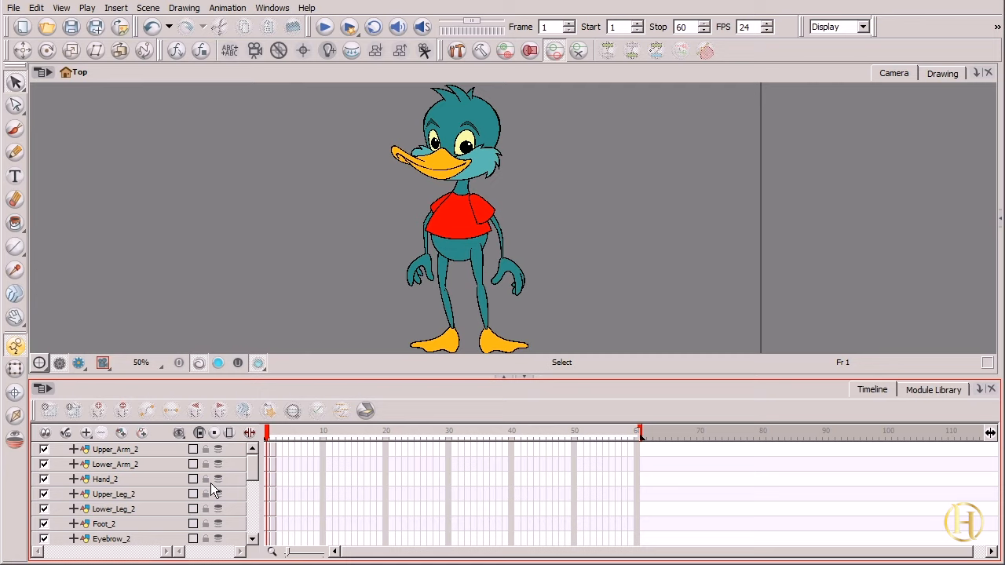
- Hide and reshow the Head and eyes layers in turn to check which part each one holds
drag(255, 462, 255, 504)
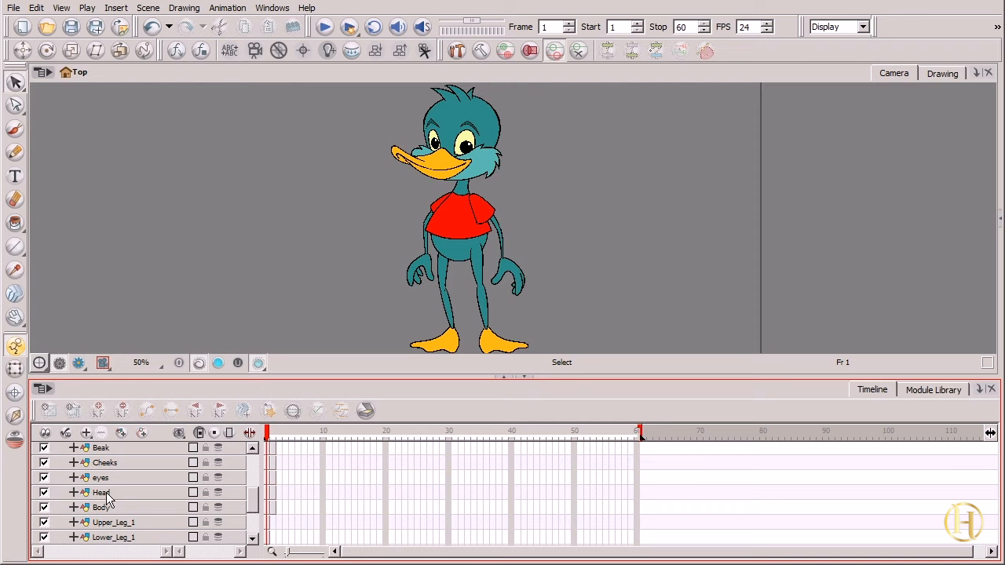
click(44, 493)
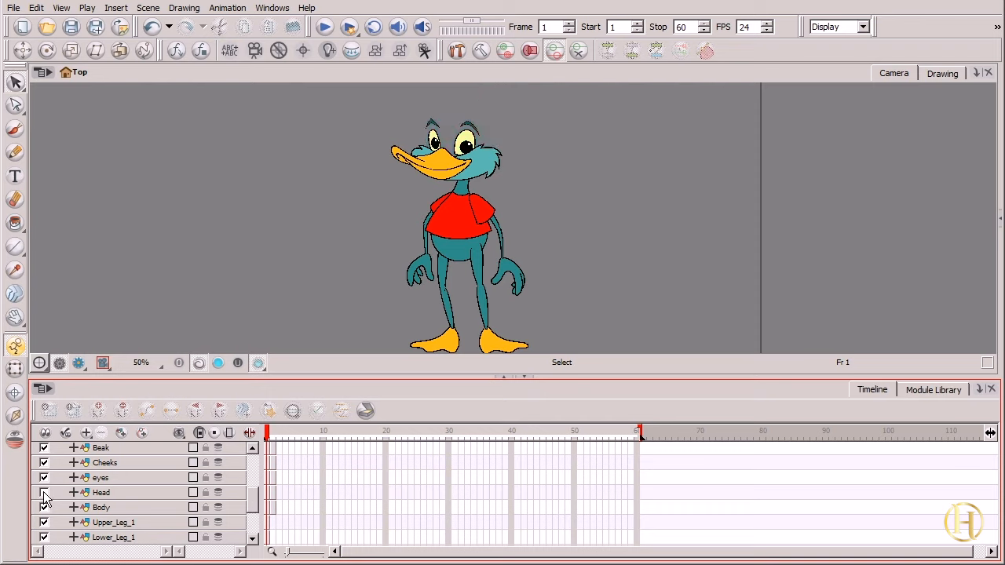
click(44, 493)
click(44, 478)
click(44, 478)
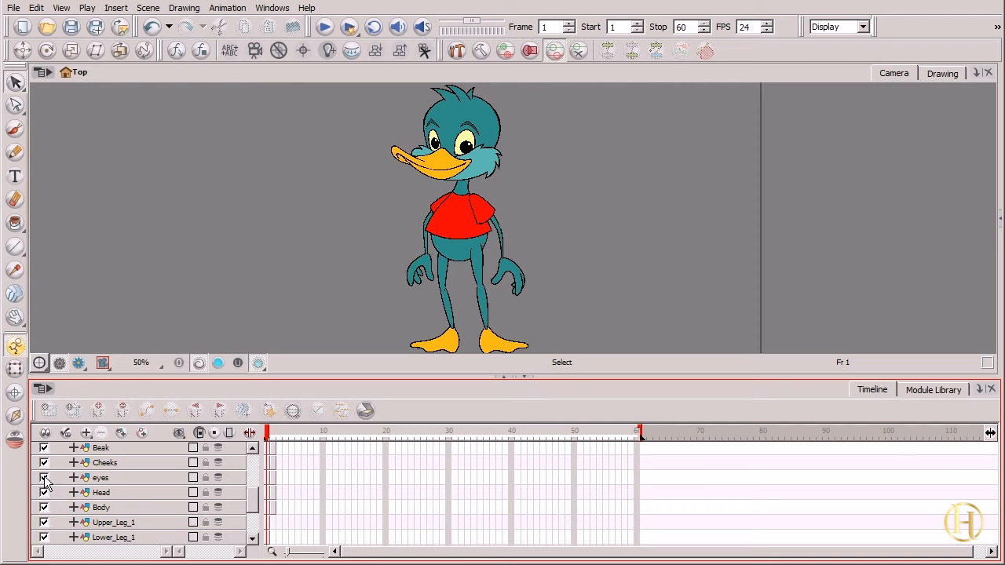
- Hide the facial layers Cheeks, Beak, Eyebrow_1, Eyebrow_2 and eyes, leaving the Head layer visible
click(44, 463)
click(44, 448)
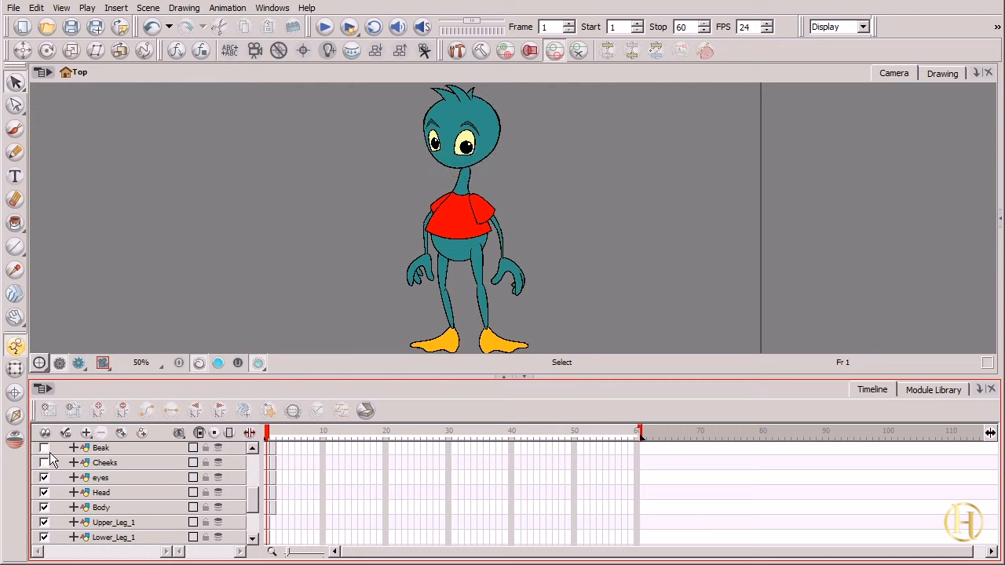
scroll(251, 493, up, 1)
click(44, 459)
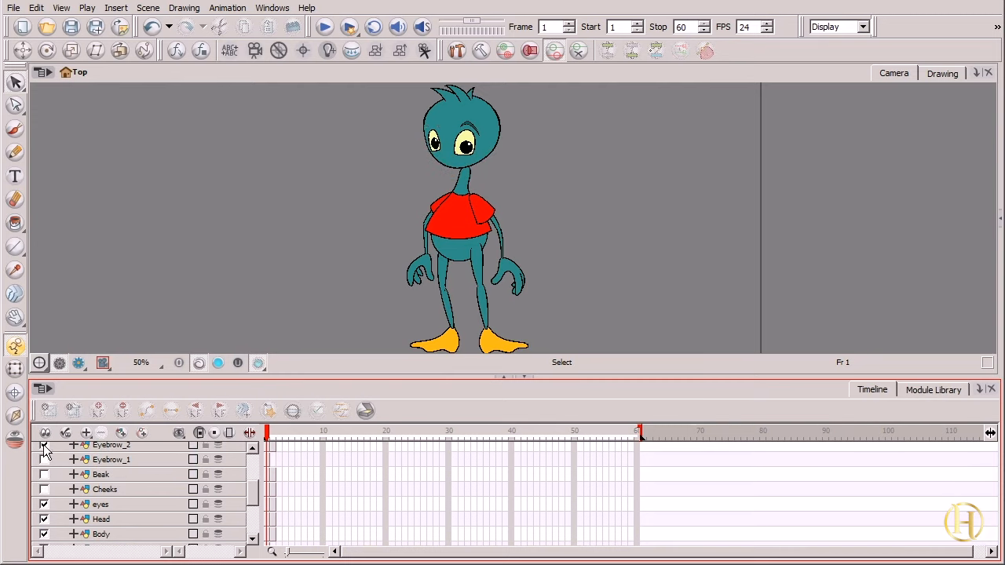
click(43, 444)
click(43, 504)
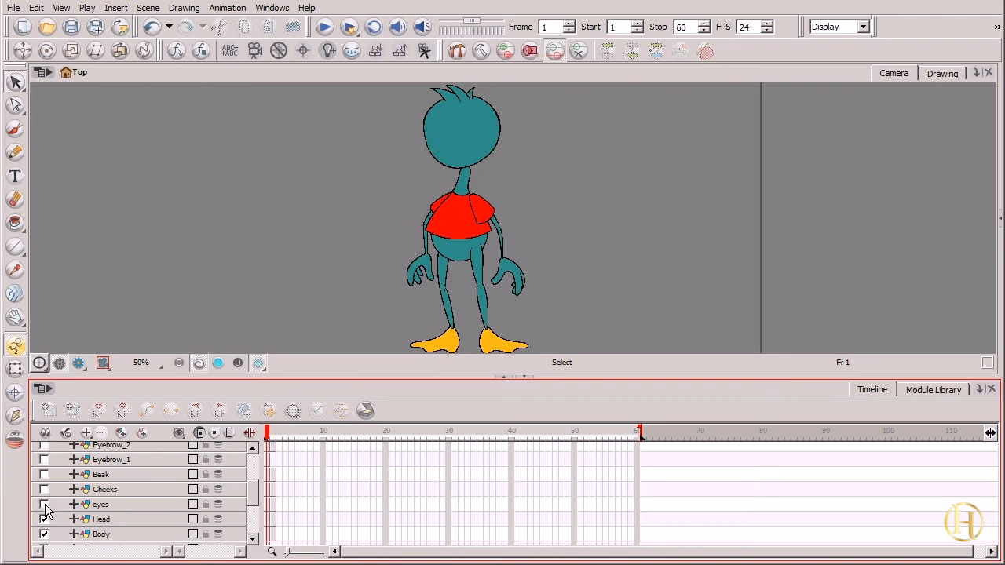
- Make the eyes, Cheeks, Beak, Eyebrow_1 and Eyebrow_2 layers visible again
click(44, 504)
click(44, 489)
click(44, 474)
click(44, 459)
click(44, 444)
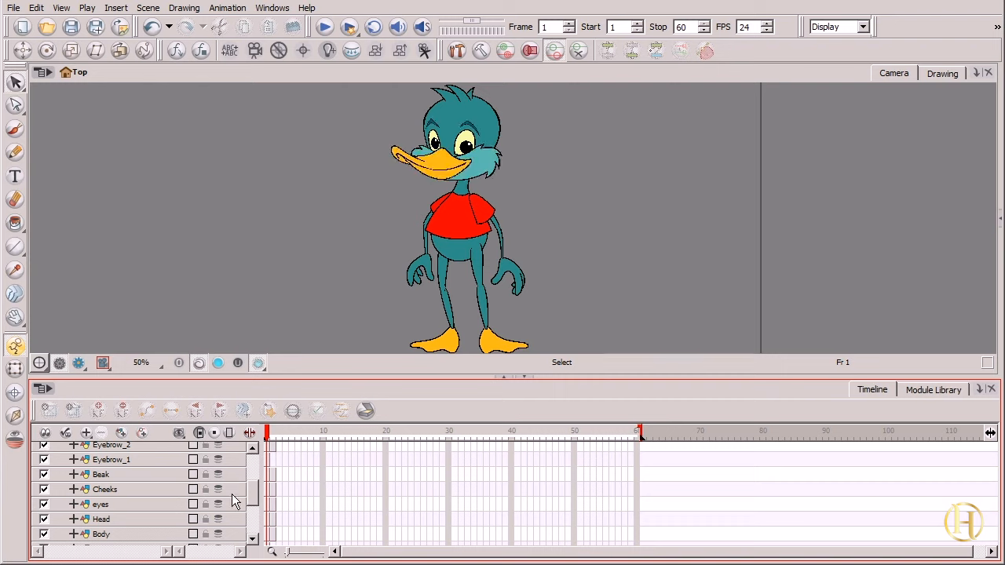
- Try moving the Head layer's drawing to the right of the duck with the Transform tool, and undo the move
scroll(250, 493, down, 1)
click(133, 506)
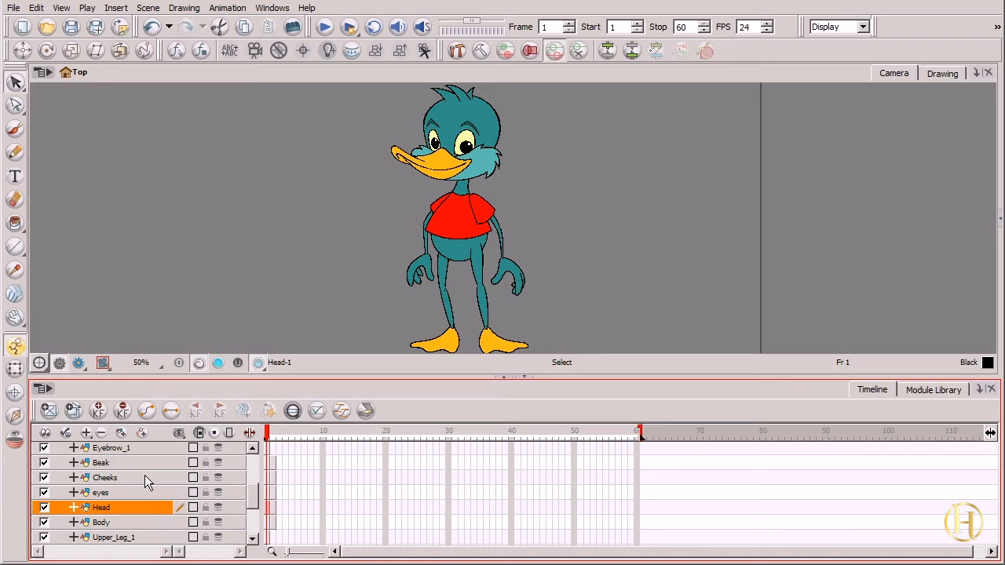
key(shift+t)
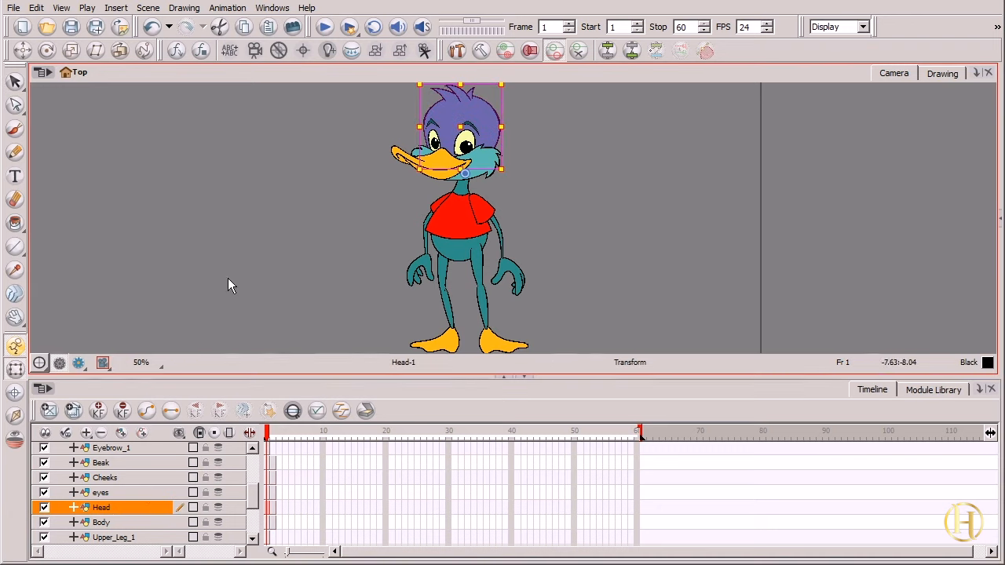
drag(481, 140, 571, 143)
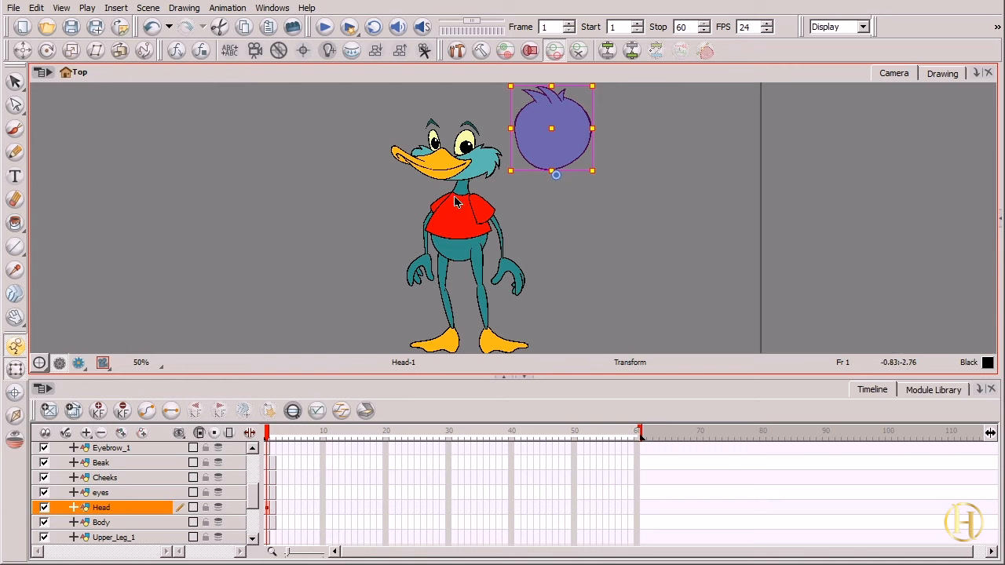
key(ctrl+z)
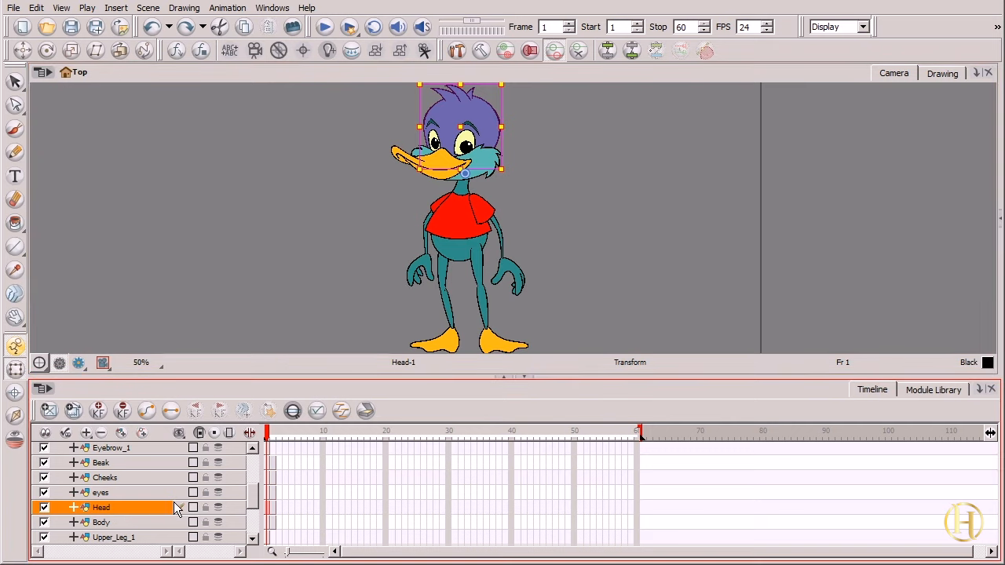
- Parent the Eyebrow_2 layer to the Head layer
scroll(253, 502, up, 1)
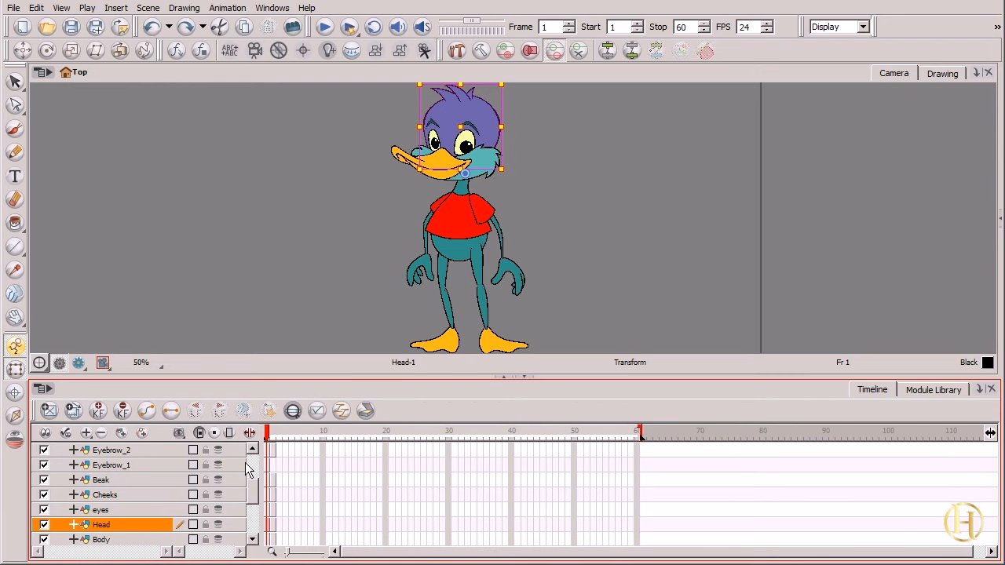
click(132, 453)
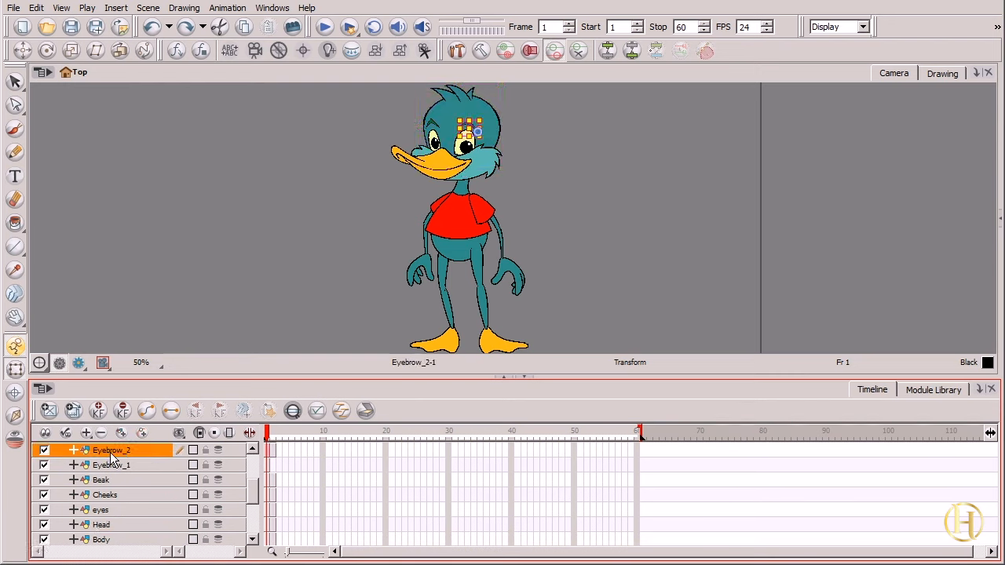
mouse_move(110, 451)
mouse_down()
mouse_move(132, 451)
mouse_move(136, 475)
mouse_move(127, 528)
mouse_move(116, 524)
mouse_up()
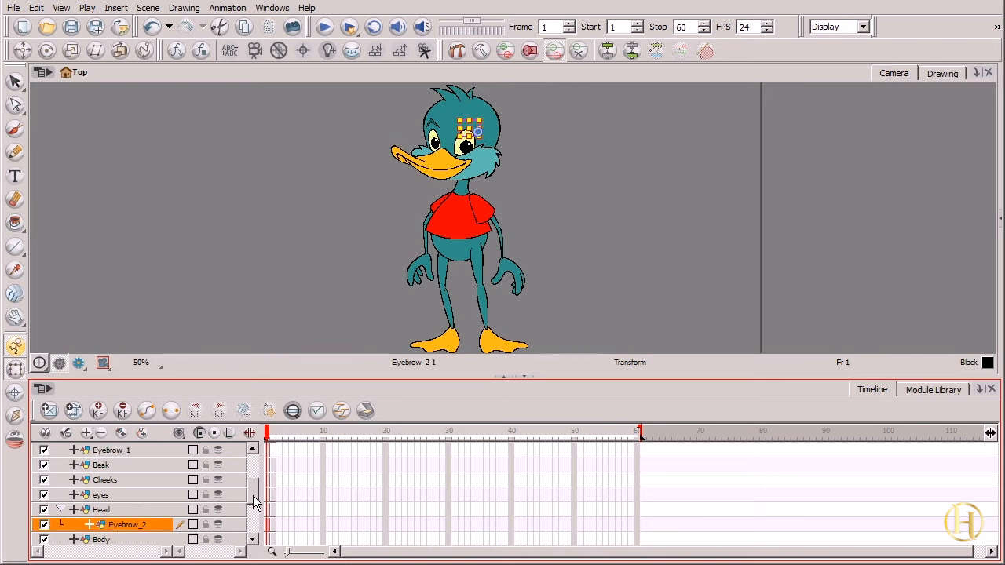
- Collapse and re-expand the Head layer's children to inspect how Eyebrow_2 is nested under it
drag(253, 496, 251, 503)
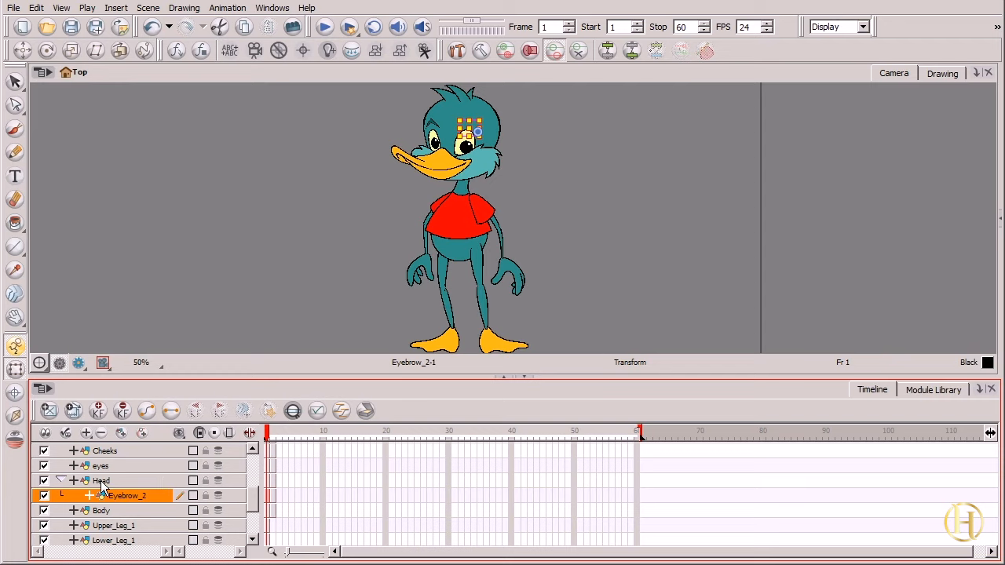
click(61, 479)
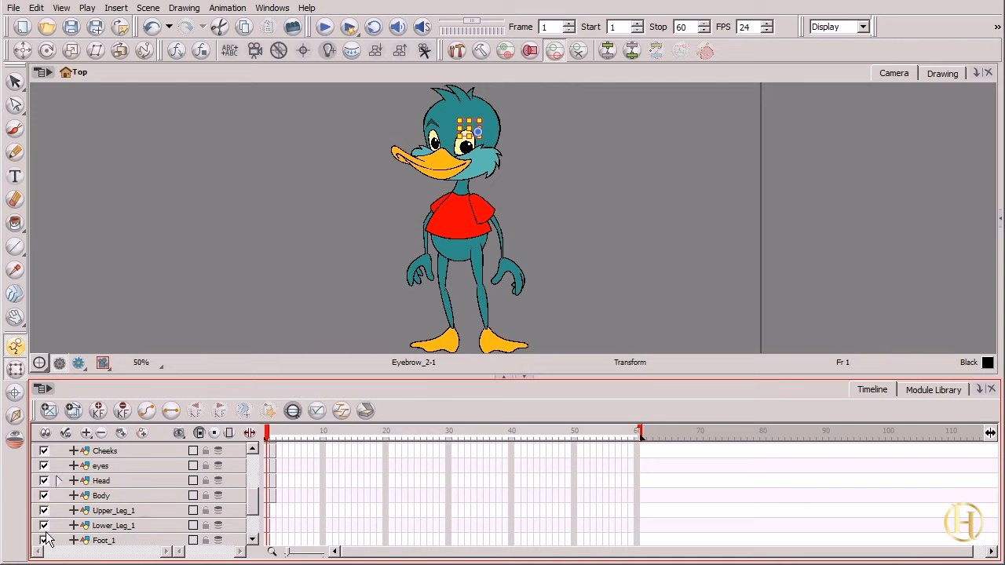
click(60, 481)
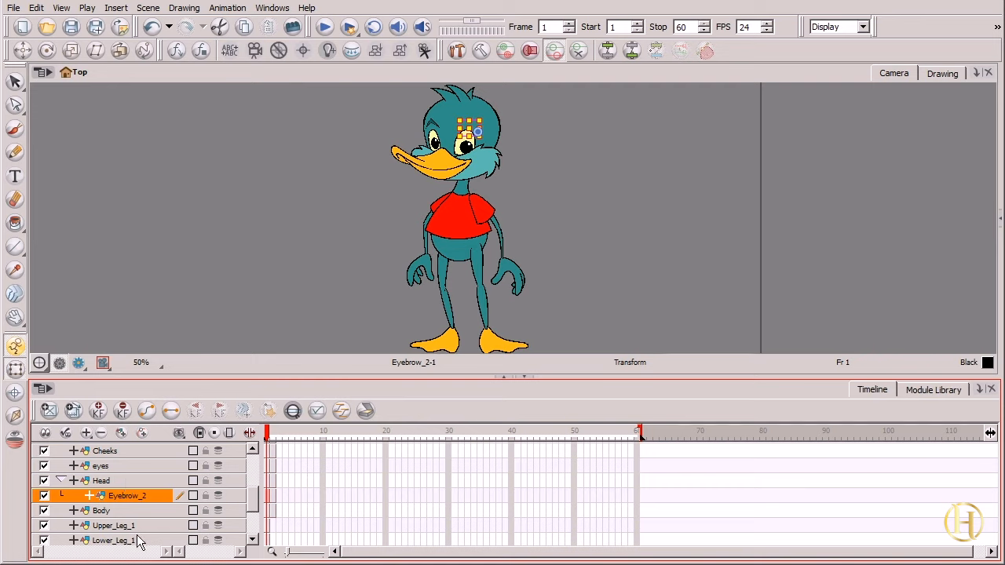
click(118, 481)
click(138, 496)
- Parent the Eyebrow_1, Beak, Cheeks and eyes layers to the Head layer
drag(252, 499, 249, 476)
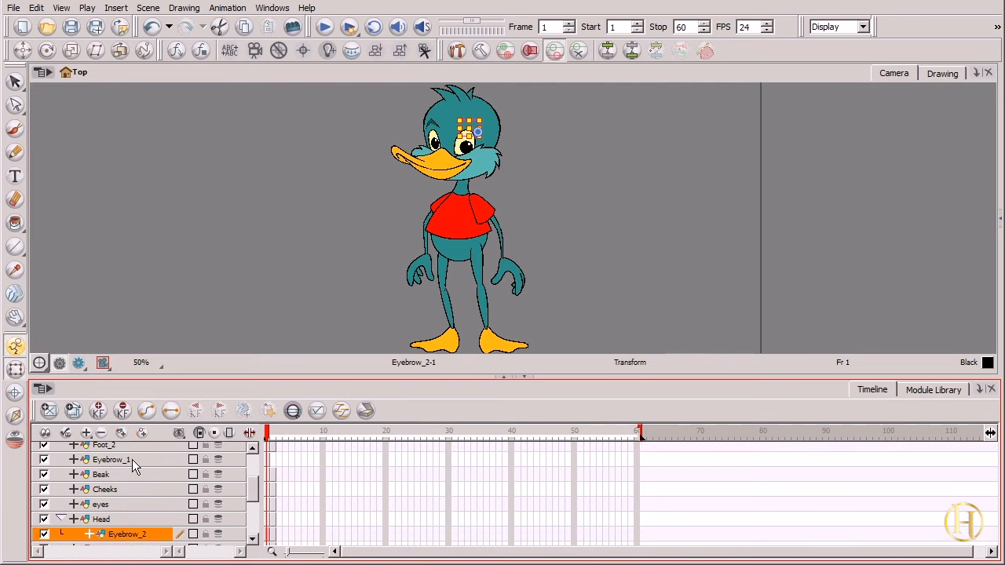
drag(132, 461, 113, 514)
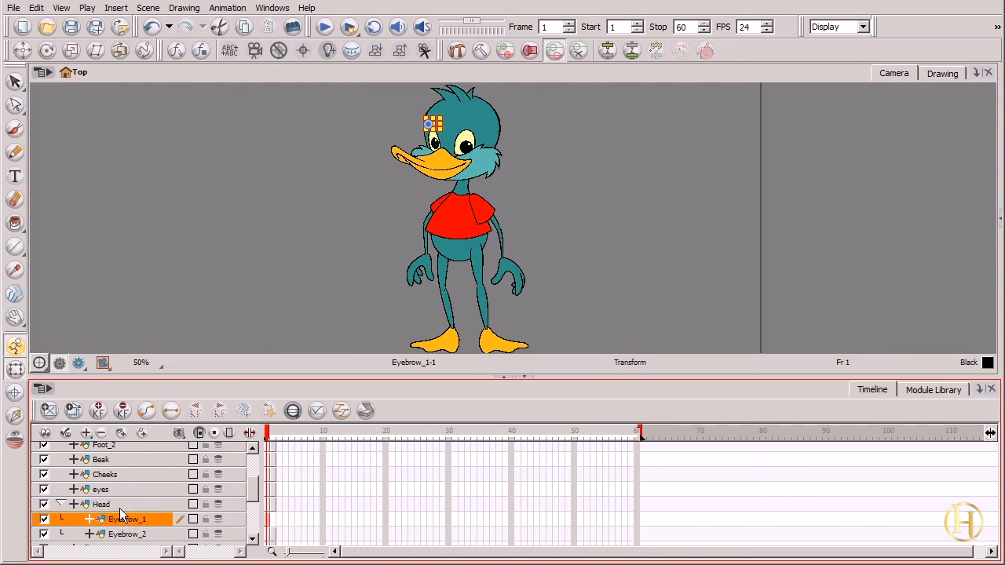
drag(120, 462, 116, 505)
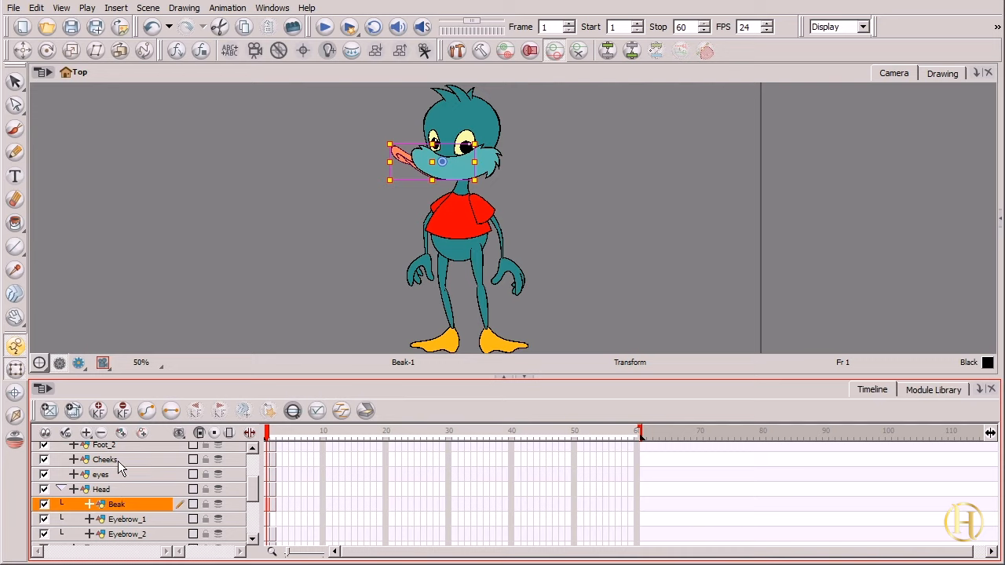
drag(118, 466, 114, 491)
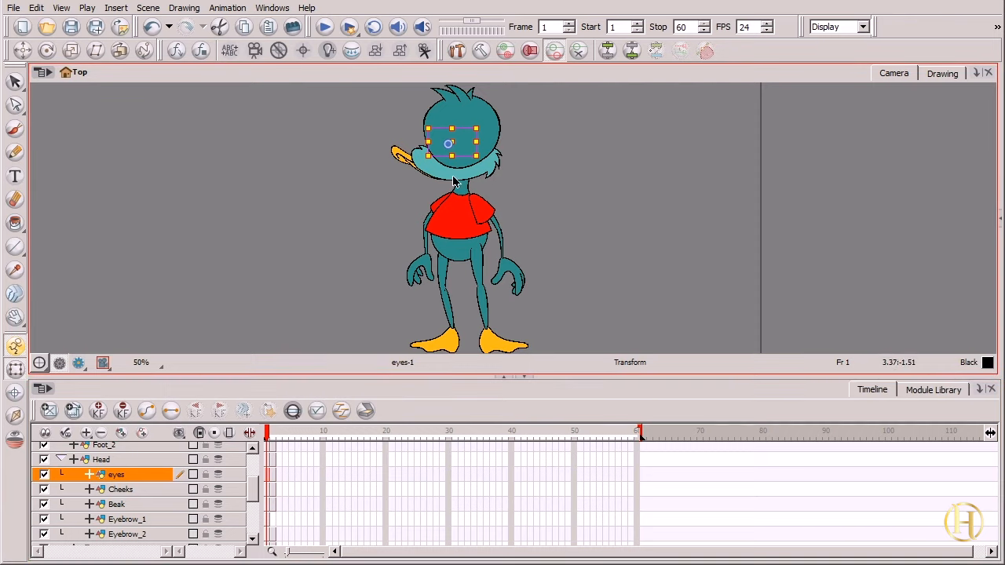
- Switch to the Select tool, and fold and unfold the Head layer's children to review the five parts nested under it
key(alt+s)
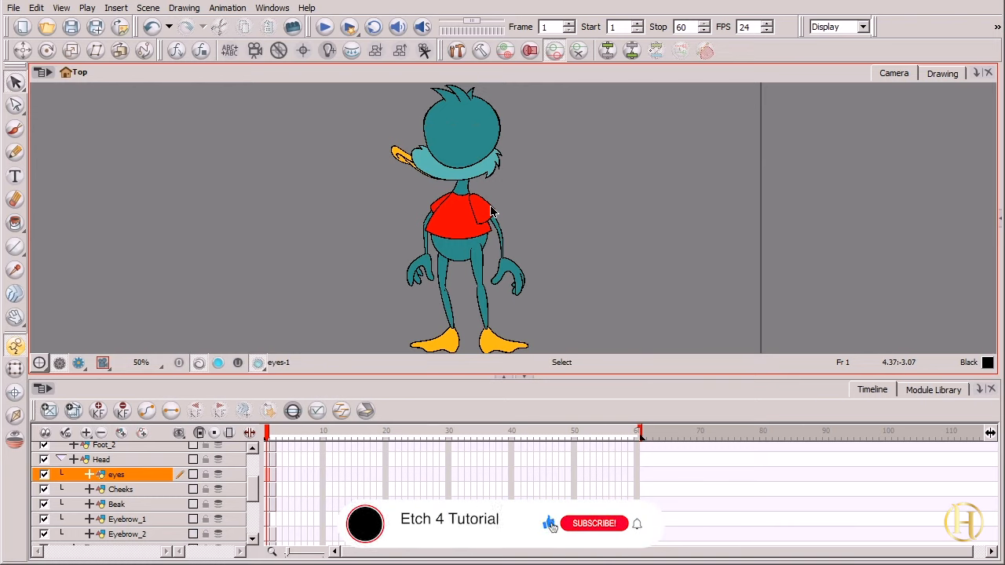
scroll(149, 502, down, 1)
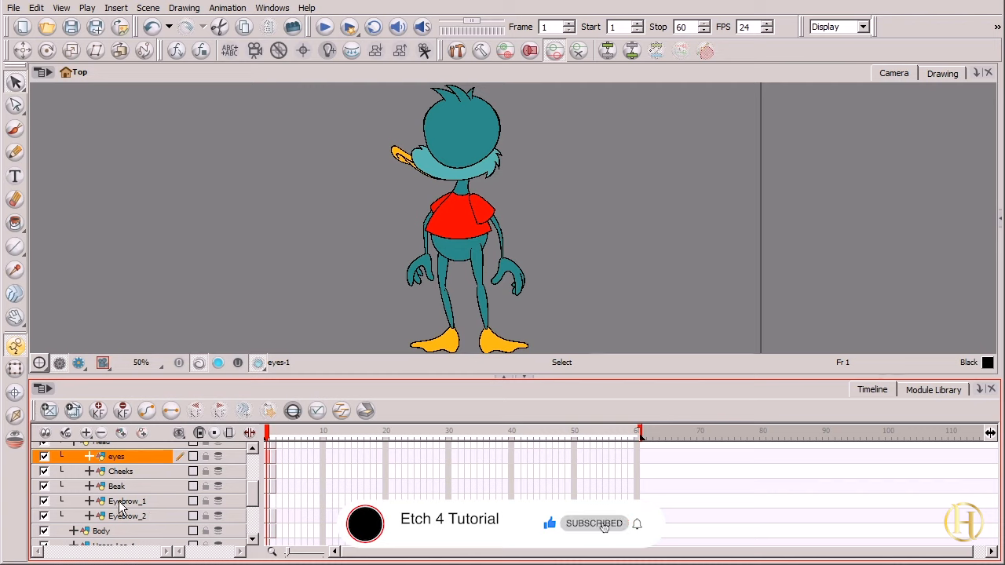
scroll(121, 504, up, 1)
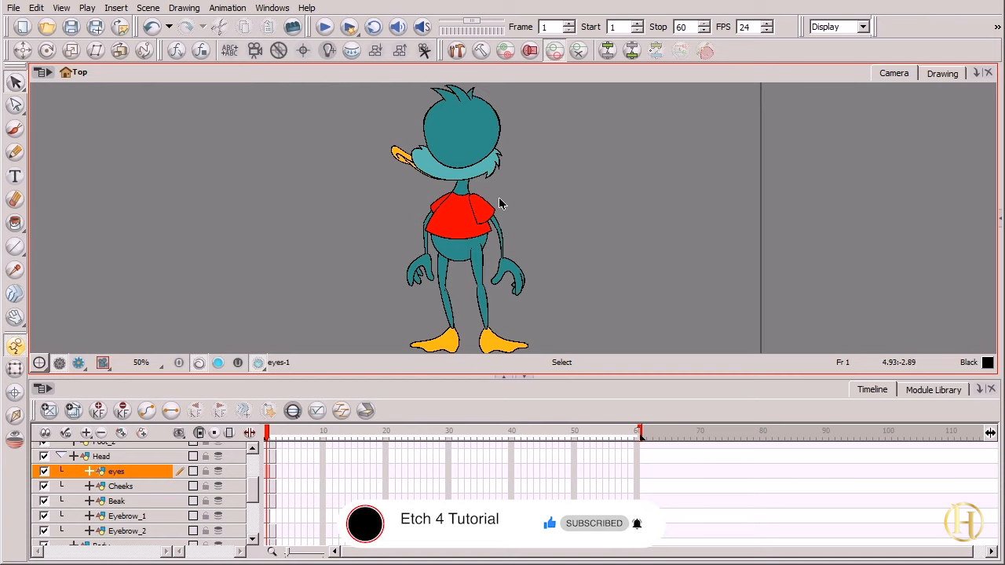
click(61, 457)
click(61, 457)
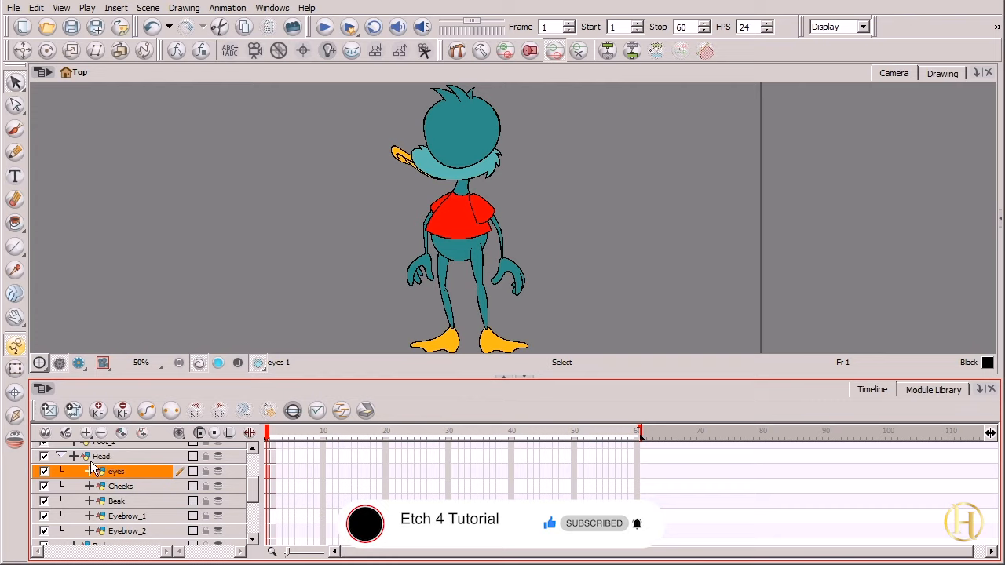
click(62, 456)
click(62, 456)
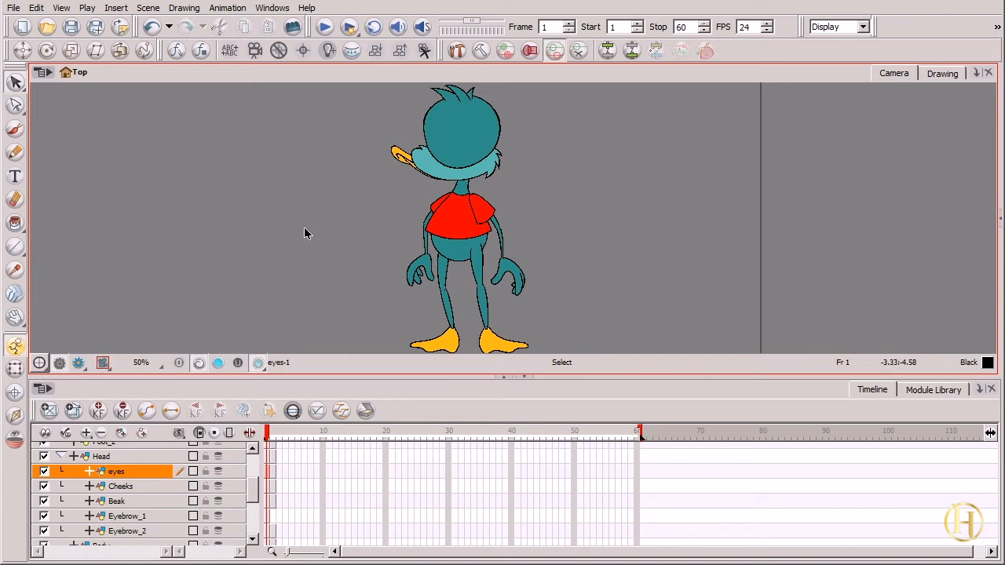
- Show the layer parameter values in the timeline and set the eyes layer's Pos z to 0.1
click(250, 432)
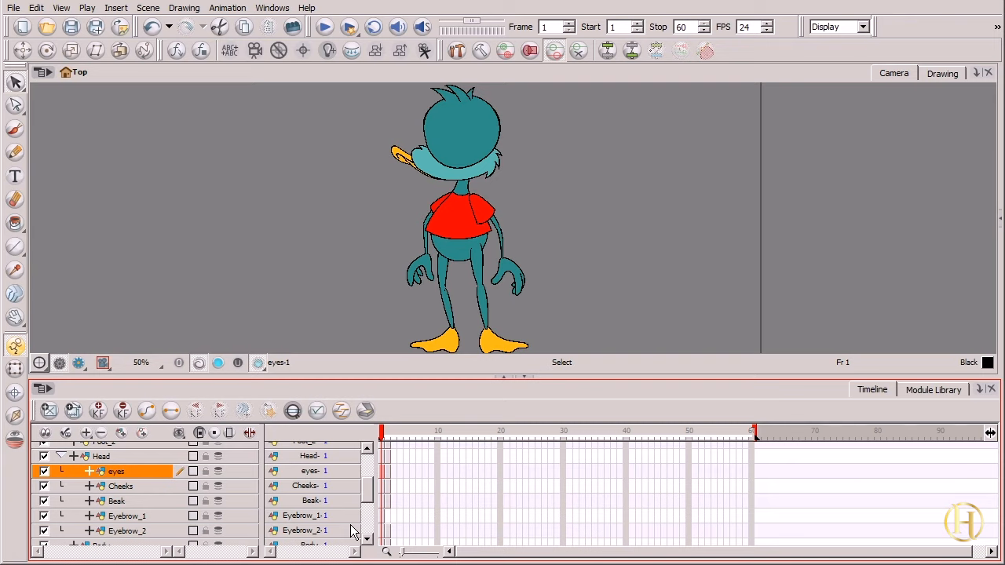
click(90, 471)
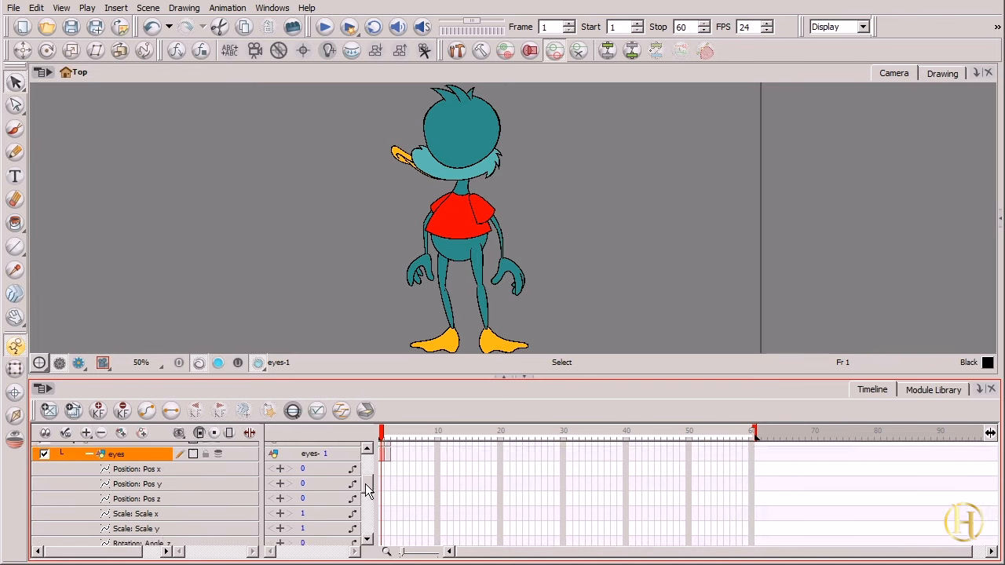
scroll(367, 487, down, 3)
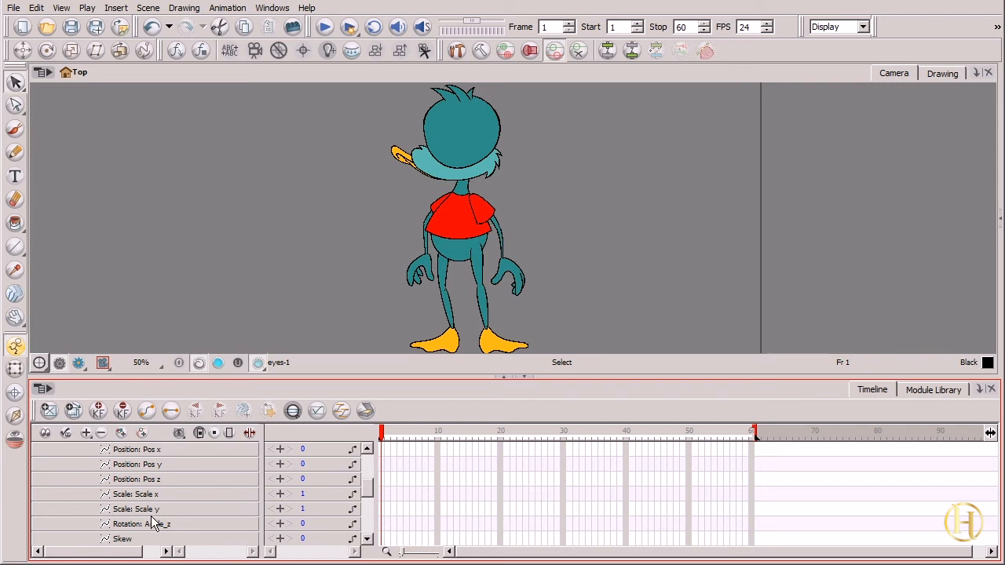
scroll(365, 490, down, 3)
scroll(367, 493, up, 4)
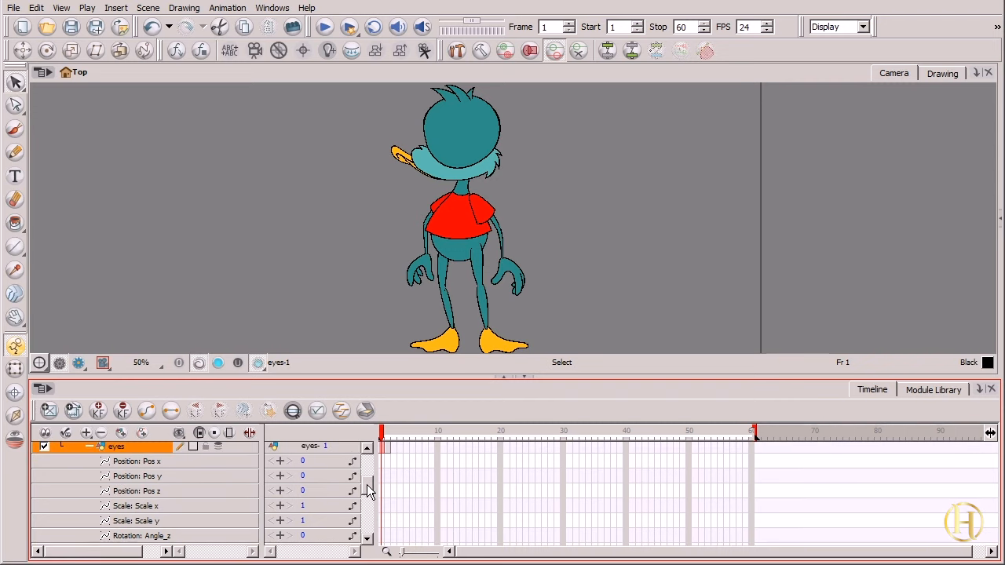
scroll(369, 491, up, 1)
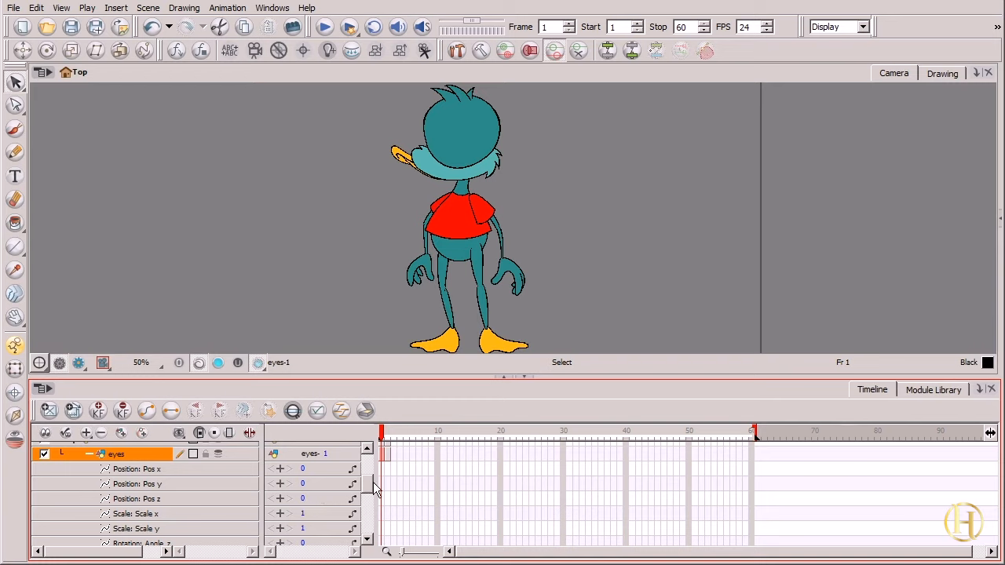
click(300, 500)
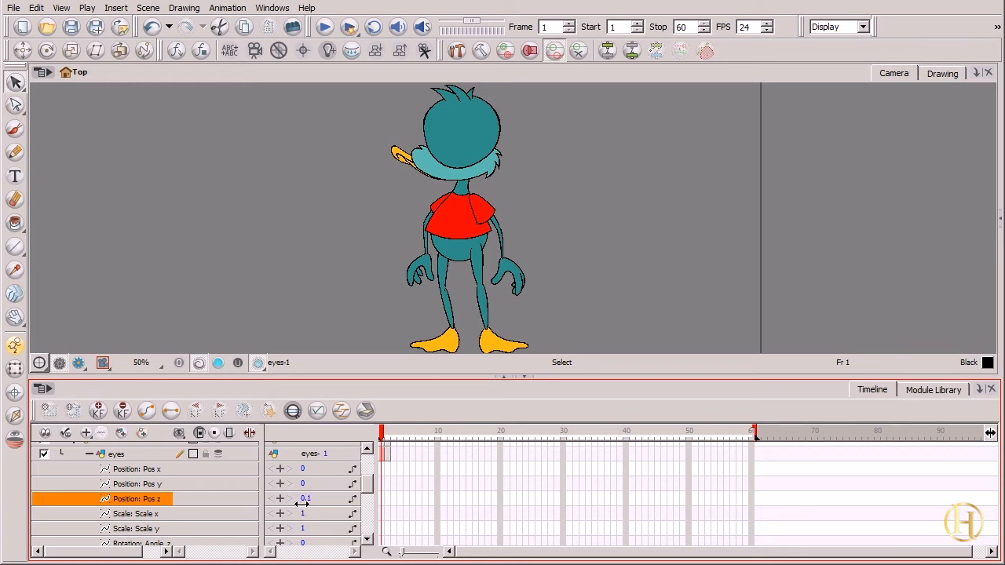
drag(301, 504, 304, 504)
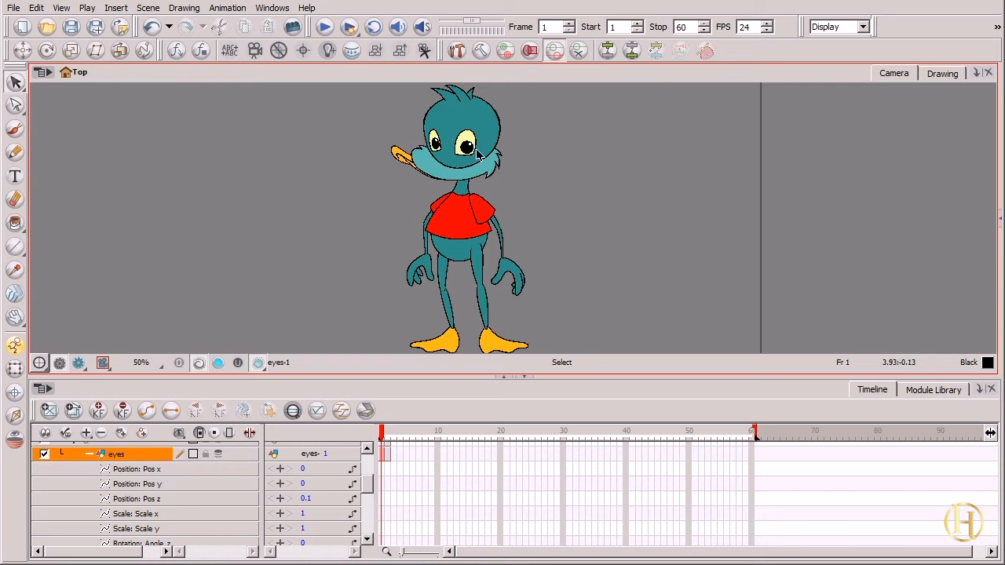
- Toggle the Head layer's visibility off and back on as a check, and collapse the eyes layer's parameters
scroll(173, 495, up, 3)
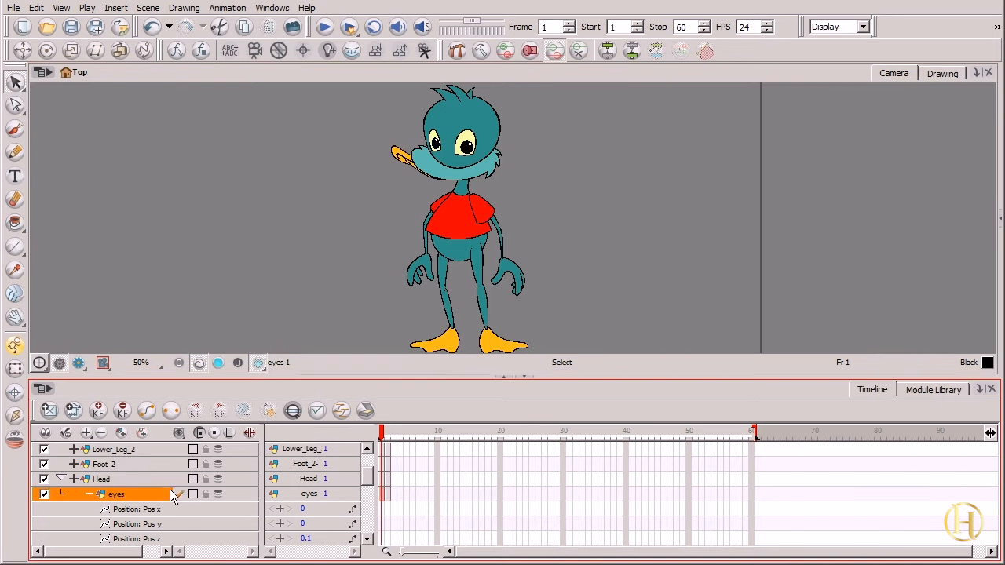
click(44, 478)
click(44, 479)
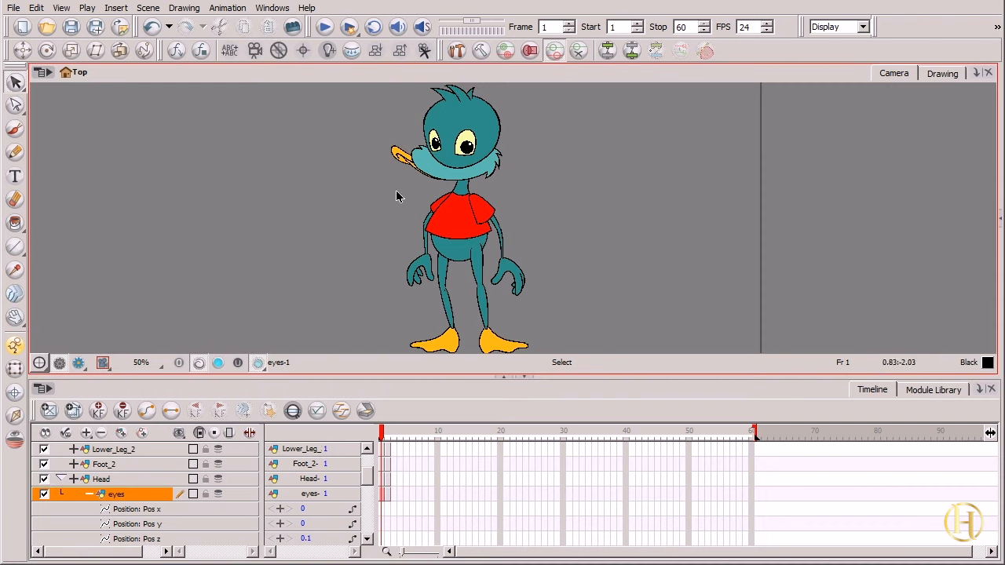
click(91, 494)
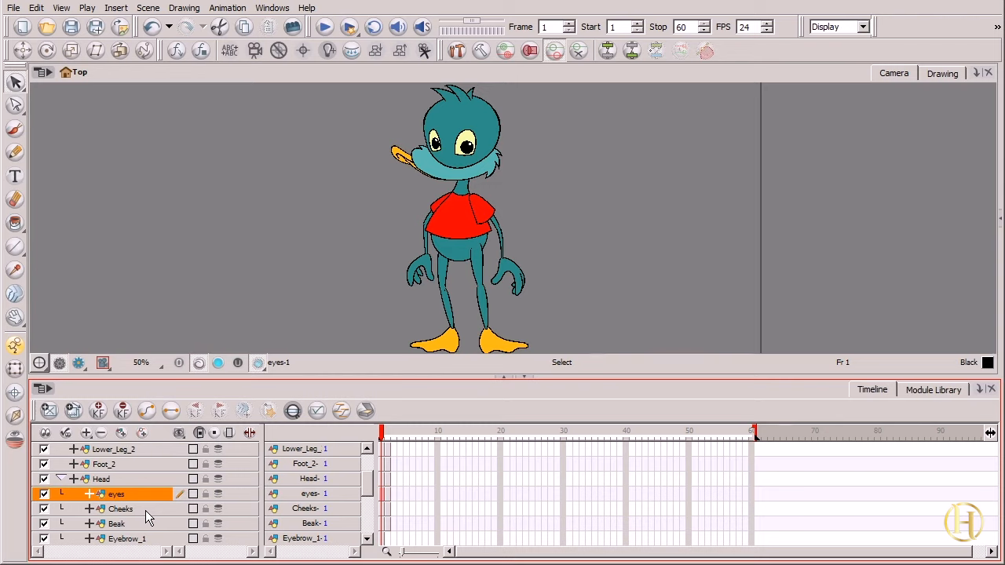
- Set the Eyebrow_1 layer's Pos z to 0.1 and collapse its parameters
scroll(369, 492, down, 1)
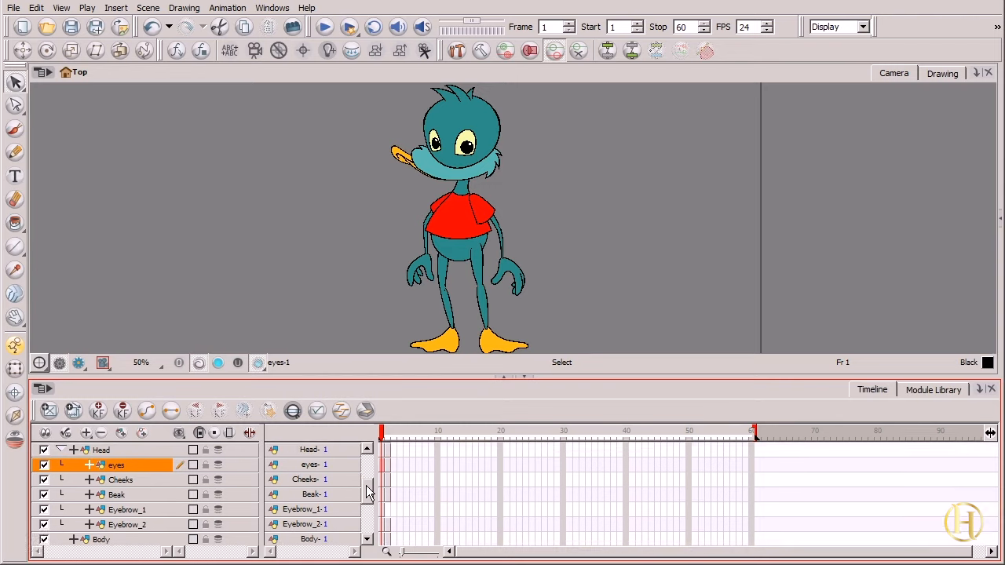
scroll(369, 492, down, 1)
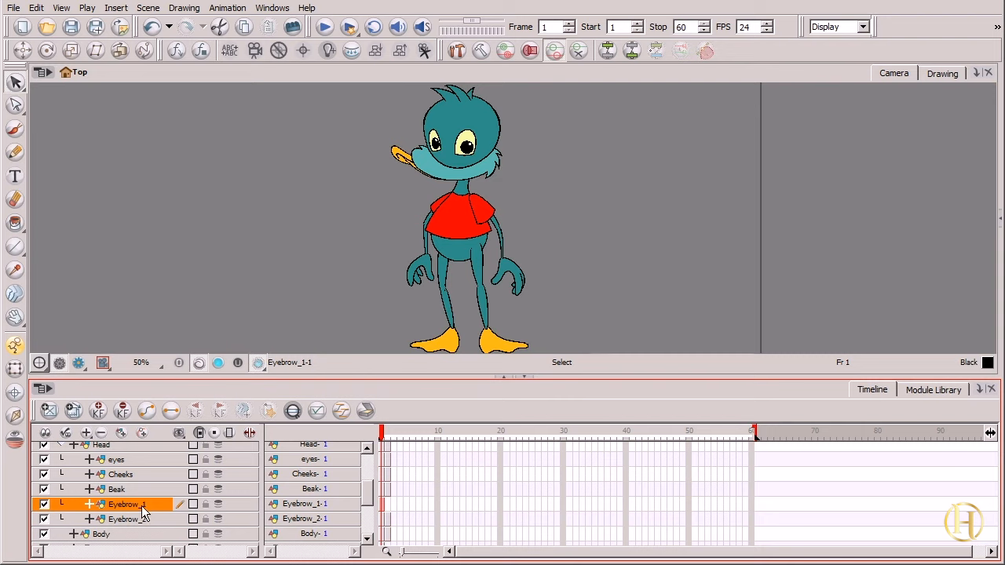
click(89, 504)
scroll(370, 495, down, 2)
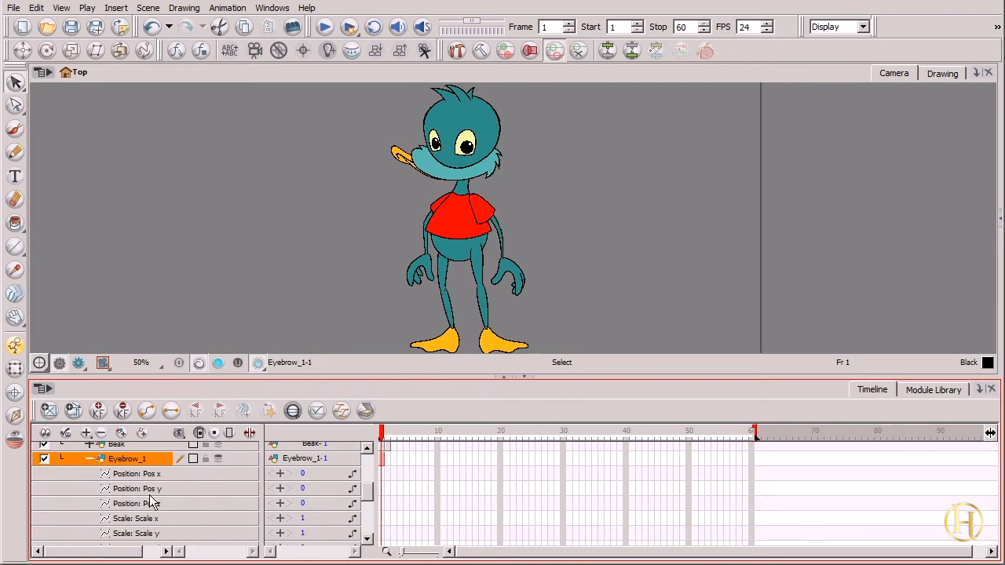
click(304, 505)
drag(306, 507, 301, 507)
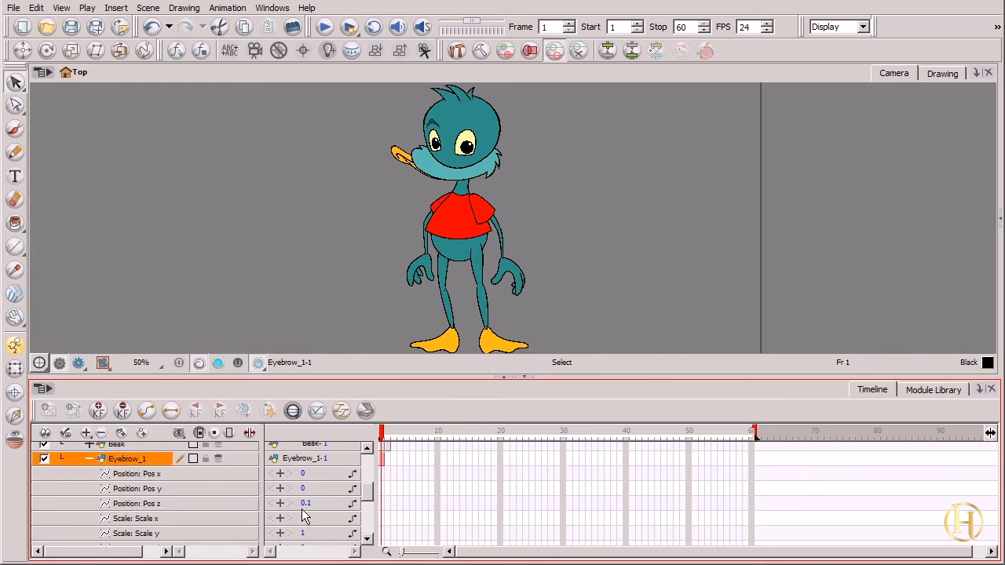
click(90, 458)
- Raise the Eyebrow_2 layer's Pos z to bring it in front of the head, and collapse its parameters
click(91, 474)
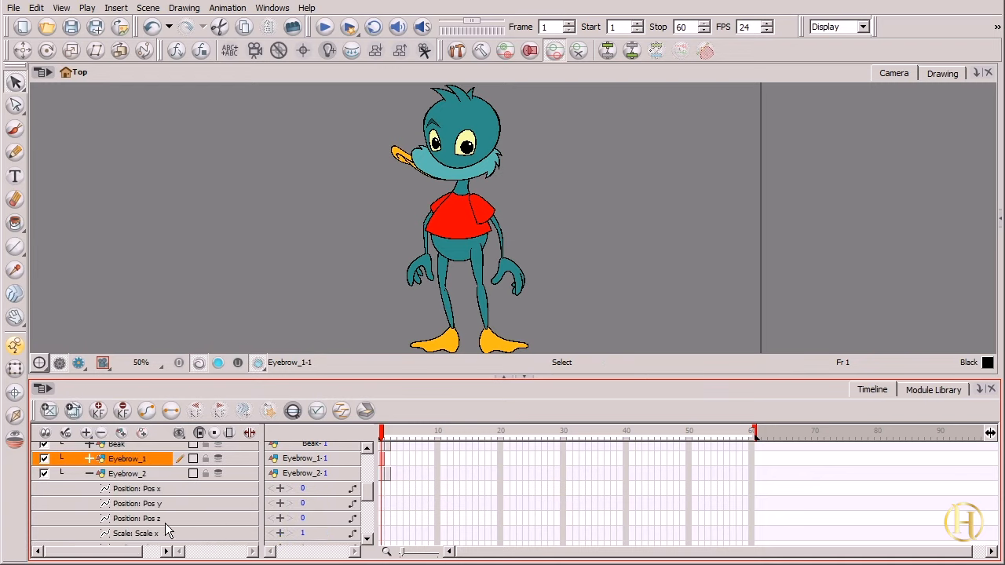
drag(303, 519, 303, 523)
click(90, 474)
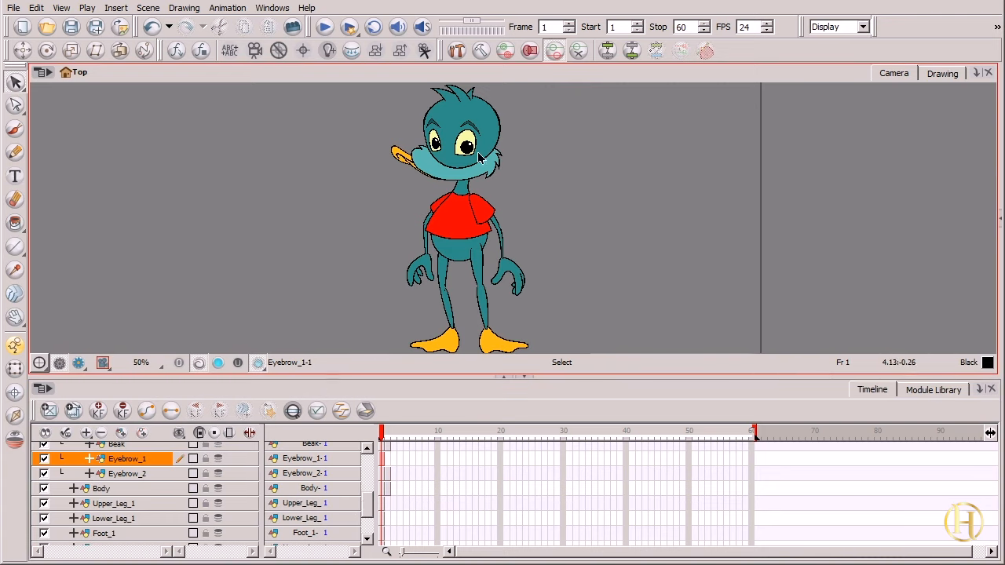
- Move the Beak layer above the Cheeks layer within the Head layer's children
scroll(369, 505, up, 1)
drag(369, 504, 372, 496)
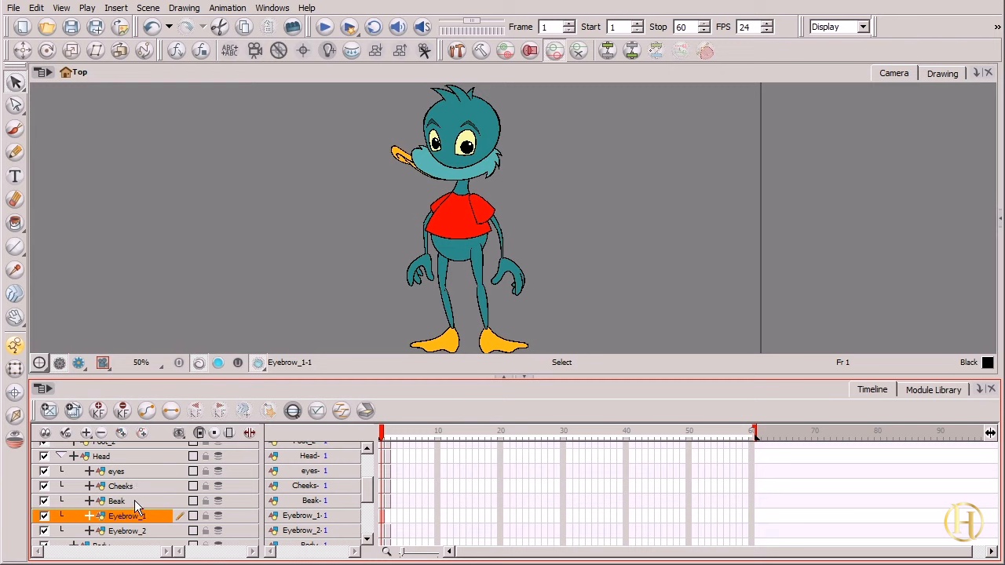
drag(132, 502, 133, 492)
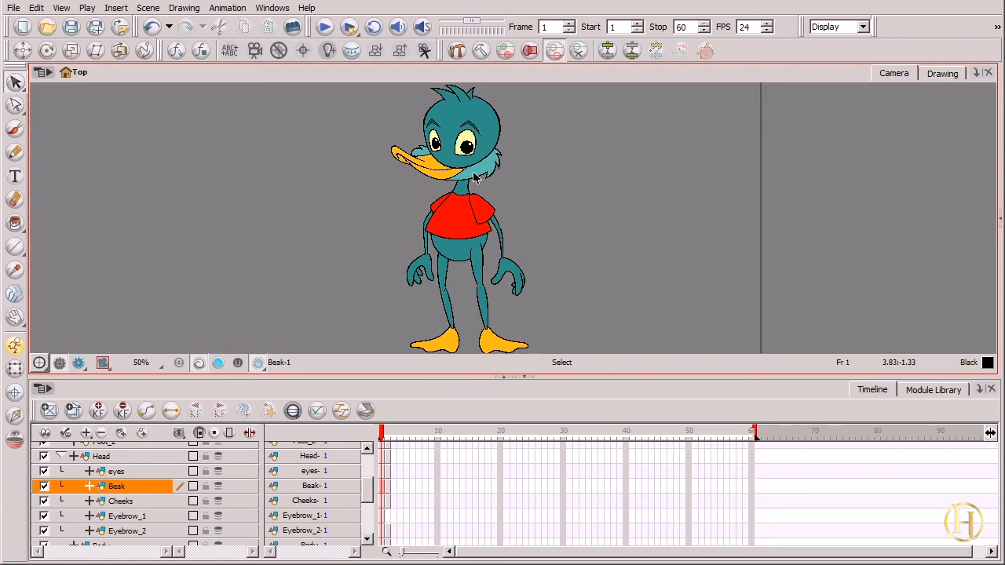
- Raise the Beak layer's Pos z to bring it in front of the head, and collapse its parameters
click(89, 486)
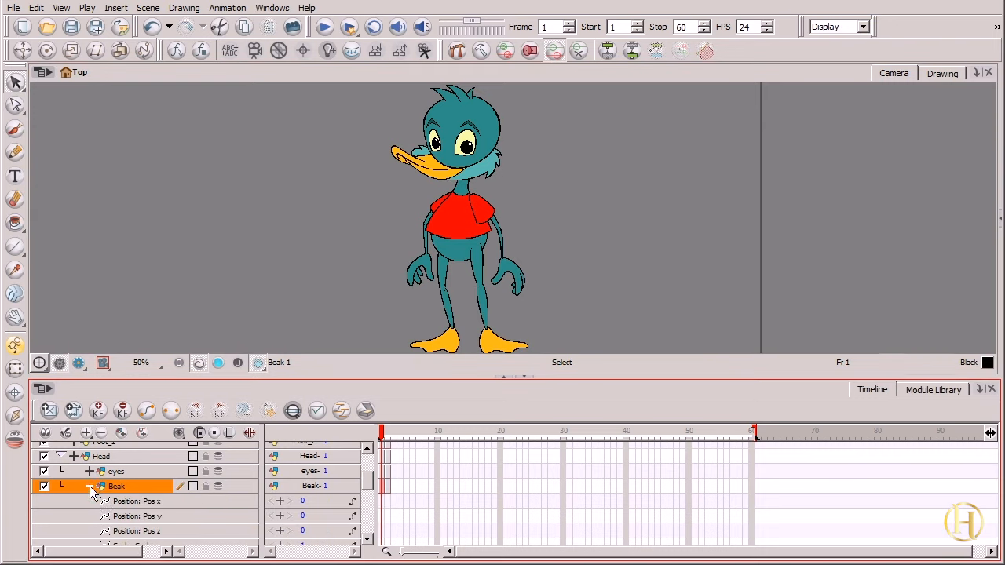
scroll(369, 484, down, 2)
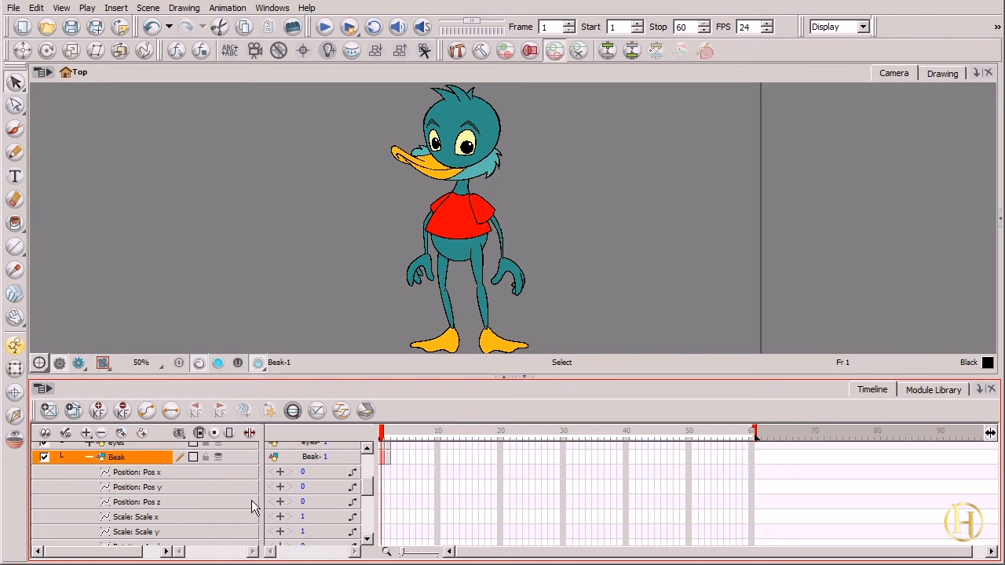
drag(300, 503, 303, 502)
click(89, 457)
scroll(368, 503, up, 2)
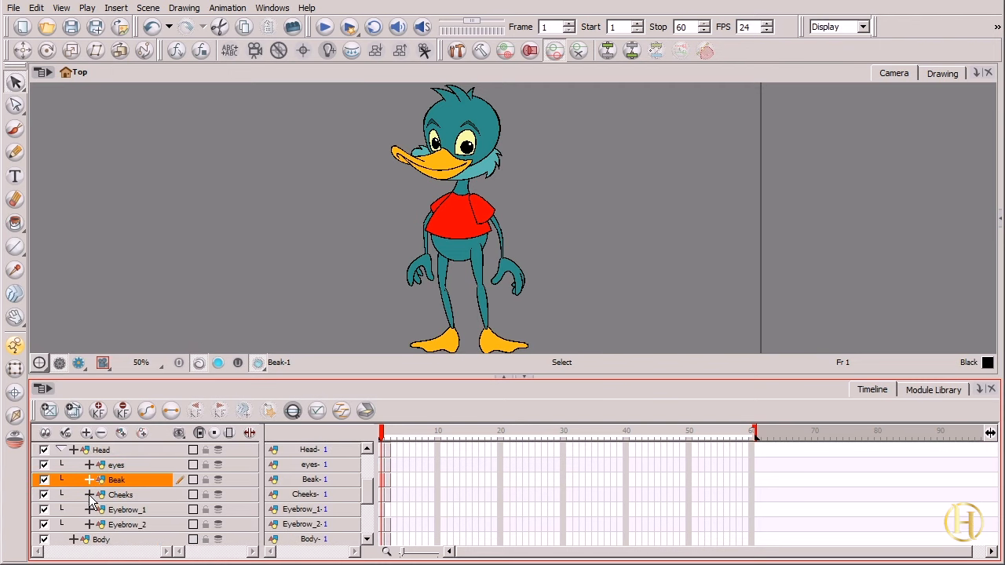
- Set the Cheeks layer's Pos z to 0.1 and collapse its parameters
click(90, 495)
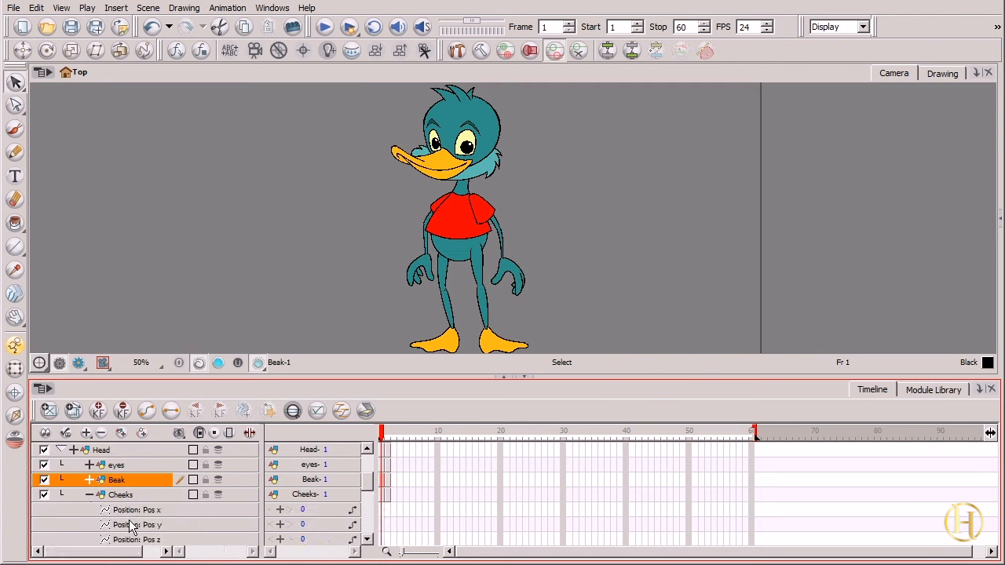
click(305, 541)
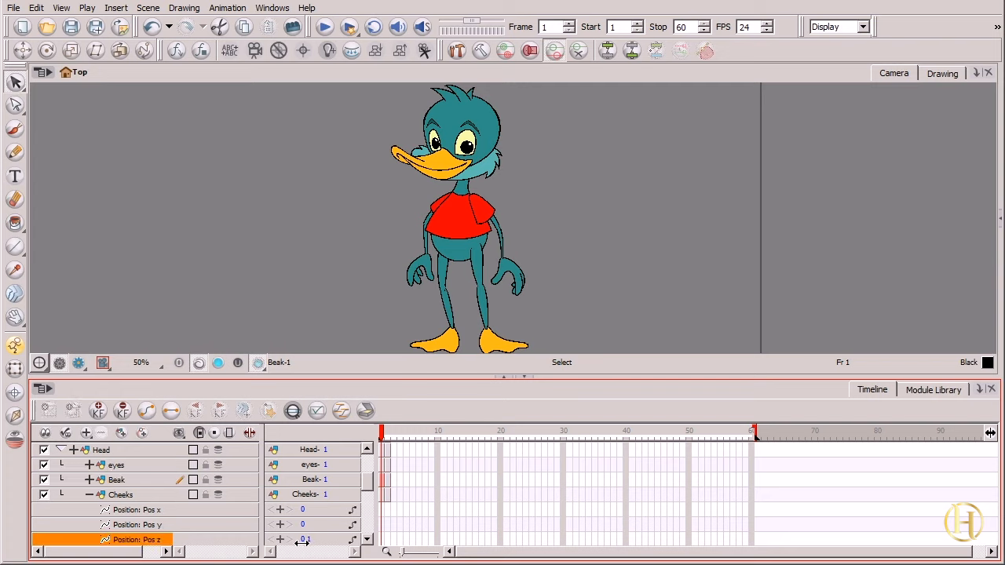
click(90, 495)
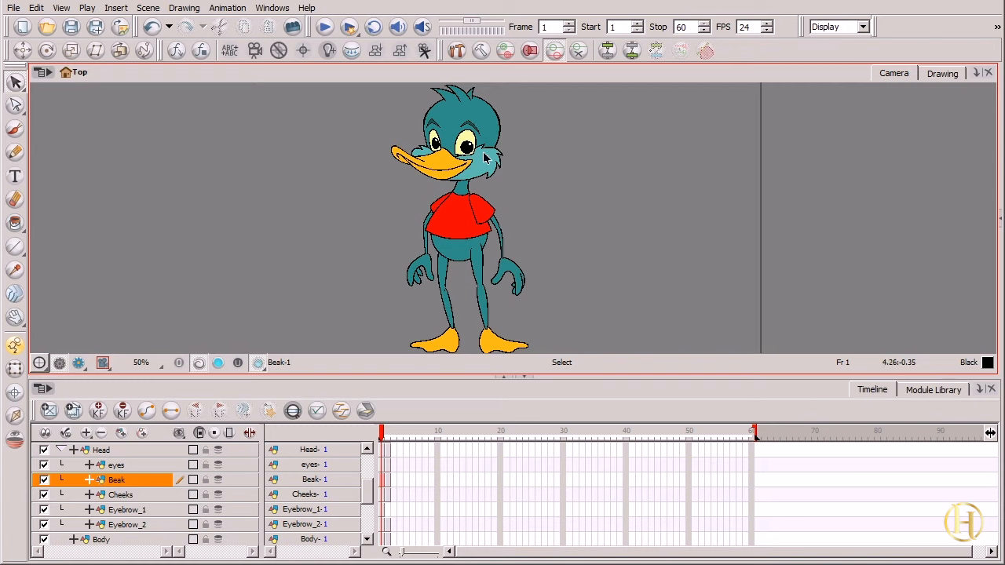
- Try moving the Cheeks layer above the eyes layer, and restore it below the Beak layer
click(131, 497)
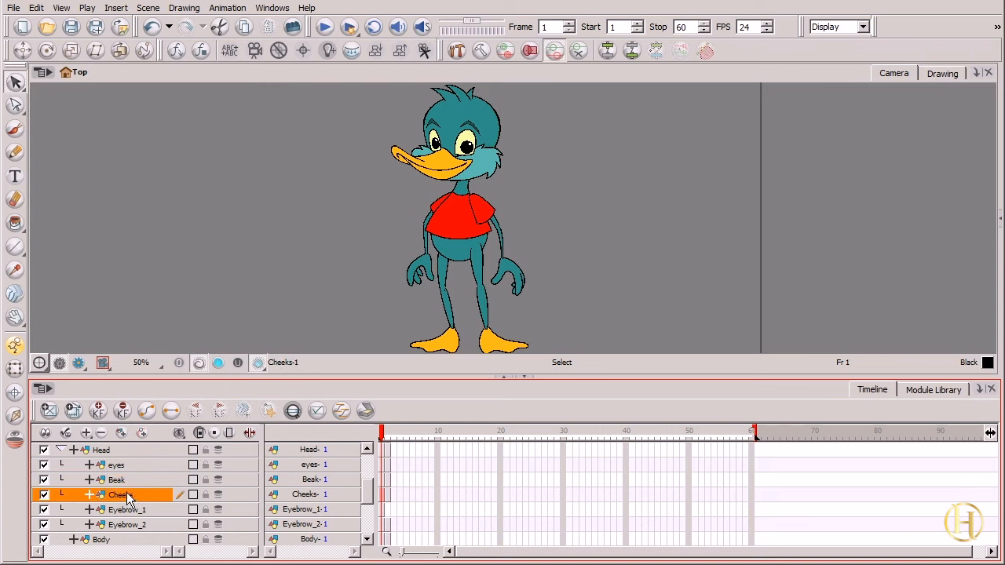
drag(131, 488, 127, 458)
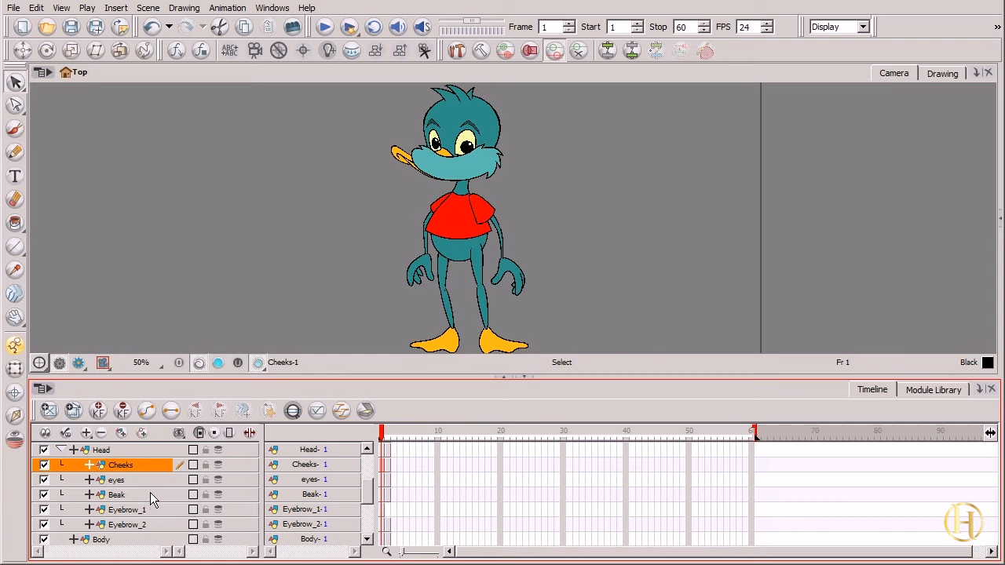
drag(141, 465, 140, 496)
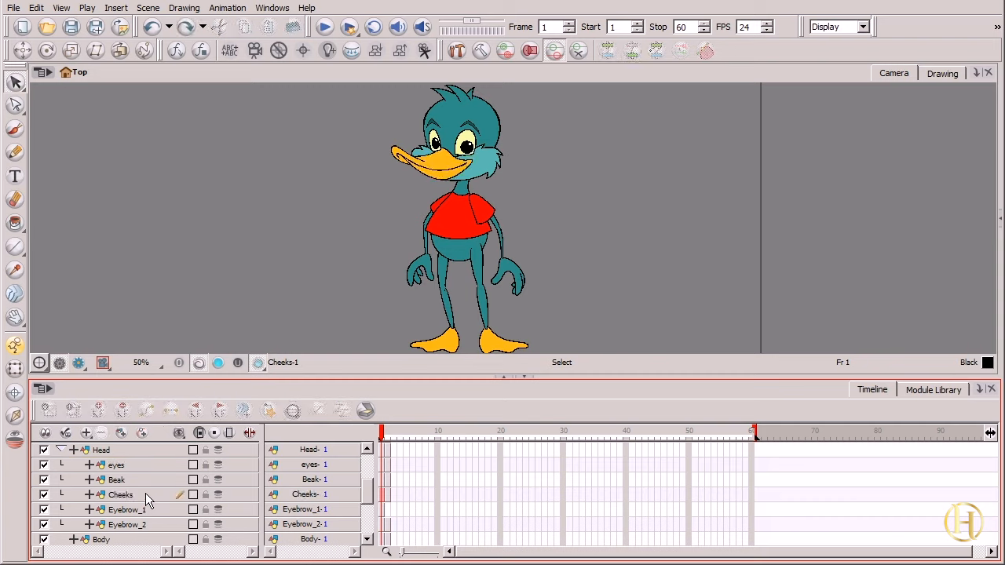
- Move the eyes layer between Cheeks and Eyebrow_1, and collapse the Head layer's children
click(139, 471)
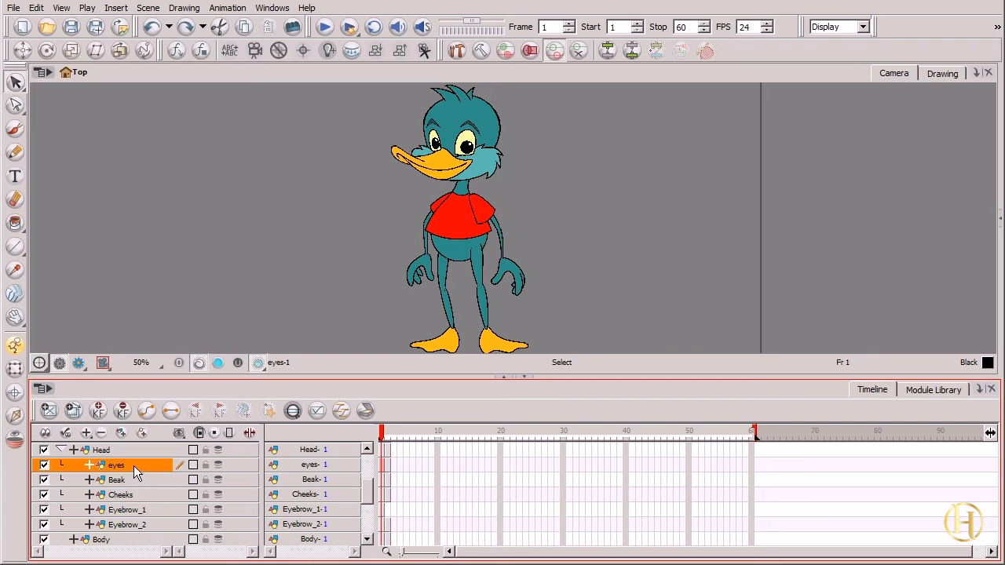
drag(133, 466, 140, 511)
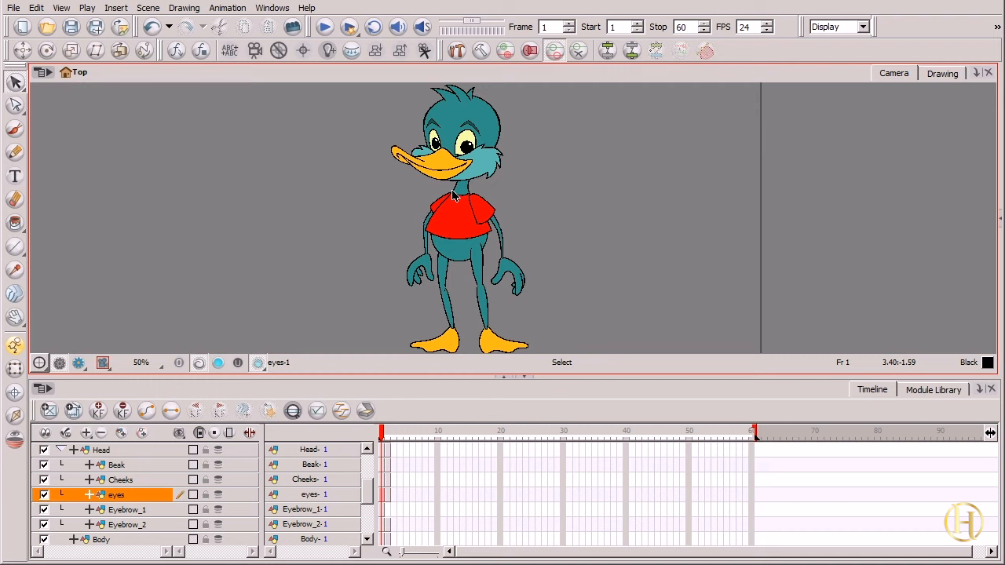
click(61, 450)
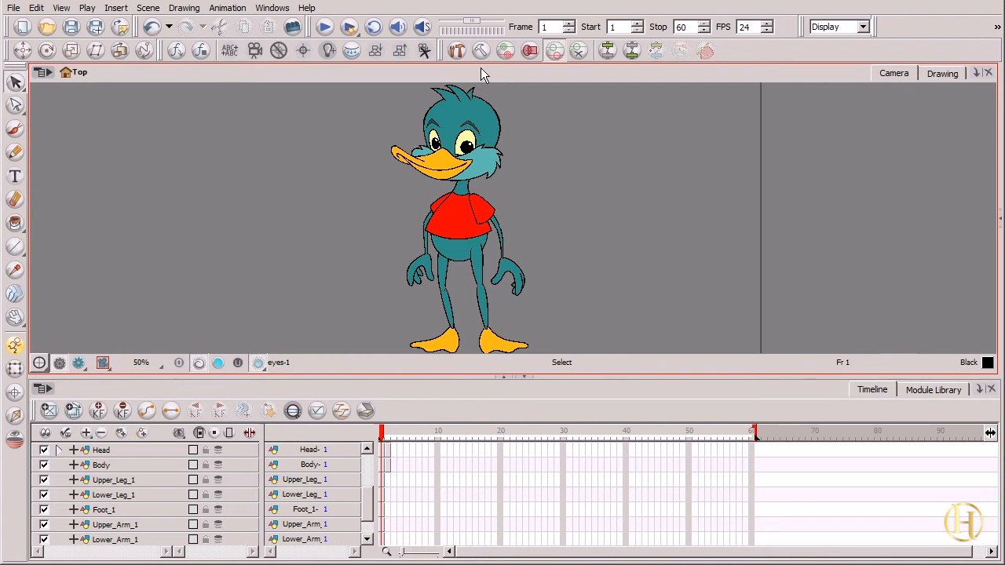
- Try moving and rotating the Head layer together with its facial parts, undoing each trial transformation
key(shift+t)
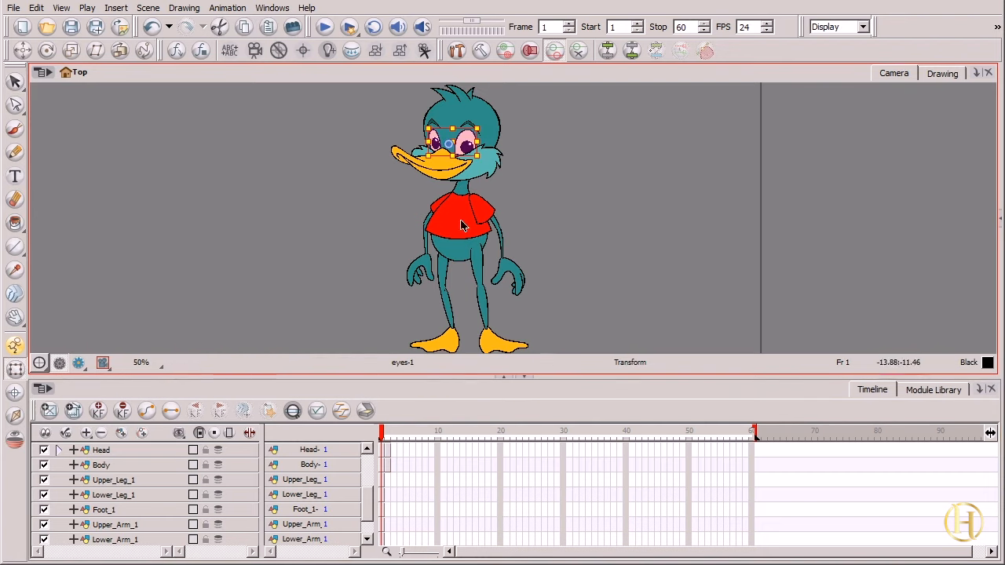
click(126, 451)
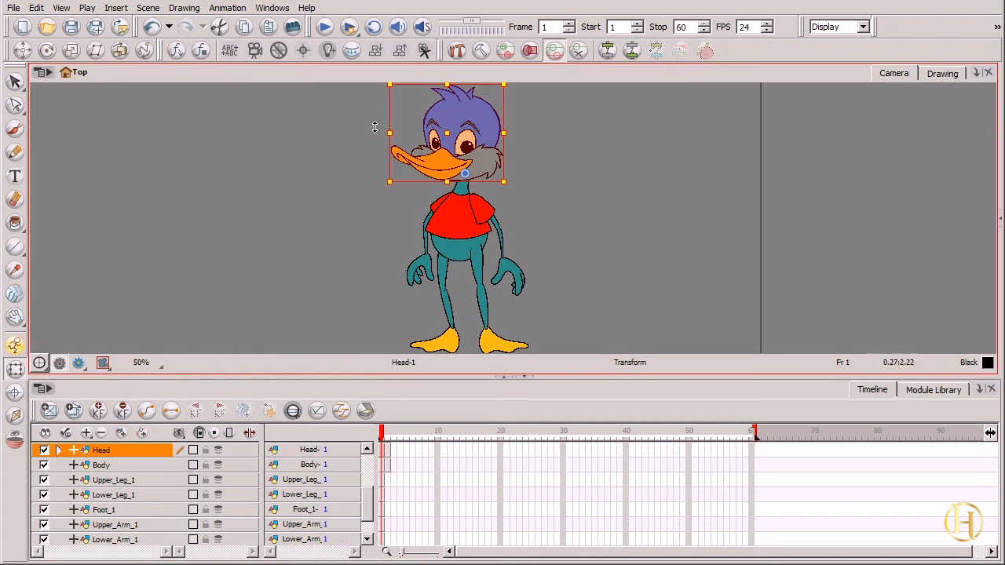
mouse_move(478, 145)
mouse_down()
mouse_move(586, 140)
mouse_move(619, 124)
mouse_up()
key(ctrl+z)
drag(508, 197, 477, 207)
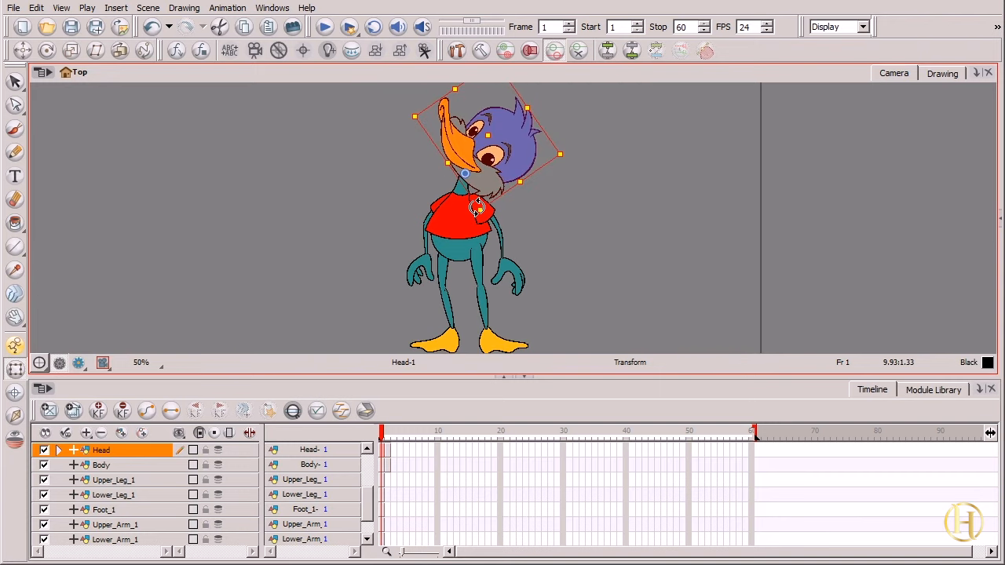
key(ctrl+z)
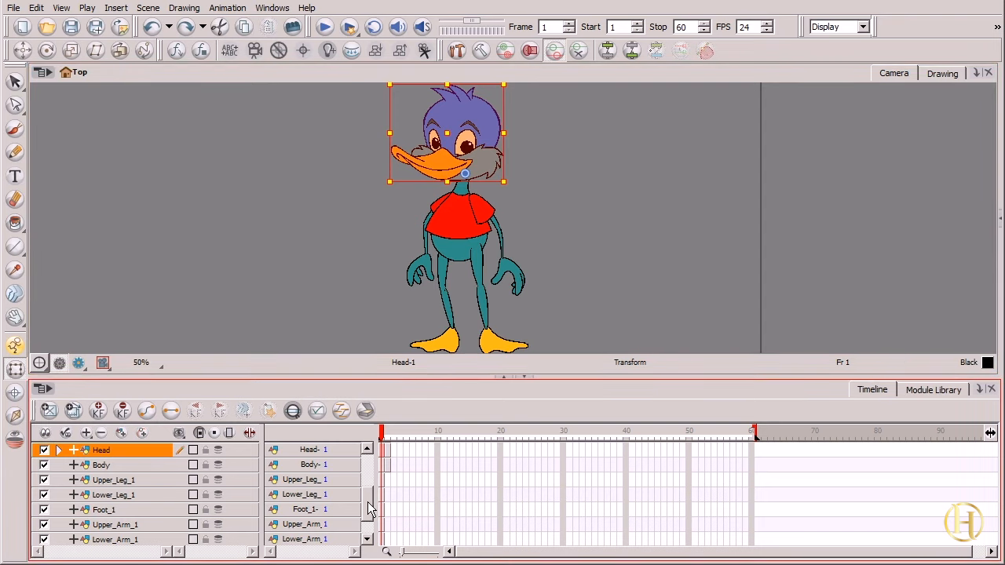
- Check the Upper_Arm_2, Lower_Arm_2 and Hand_2 layers by toggling their visibility, and test-rotate Upper_Arm_2, undoing the rotation
drag(369, 506, 367, 456)
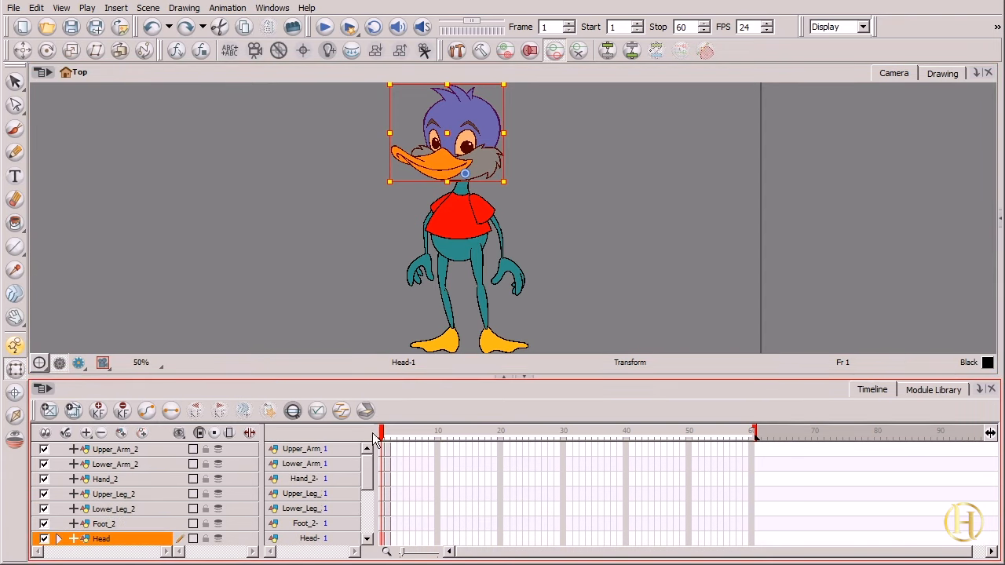
click(116, 450)
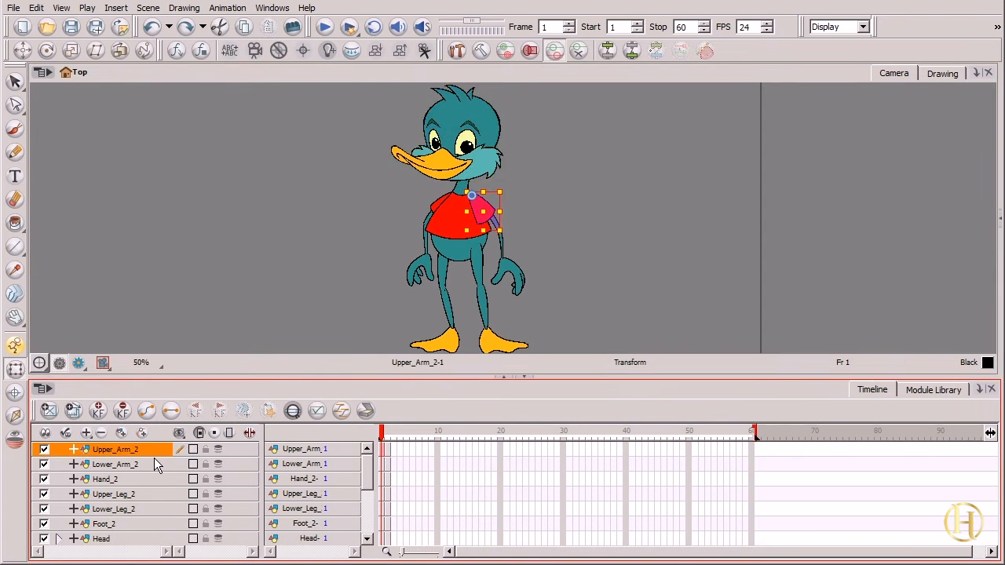
click(44, 450)
click(43, 450)
click(44, 464)
click(44, 464)
click(44, 479)
click(44, 479)
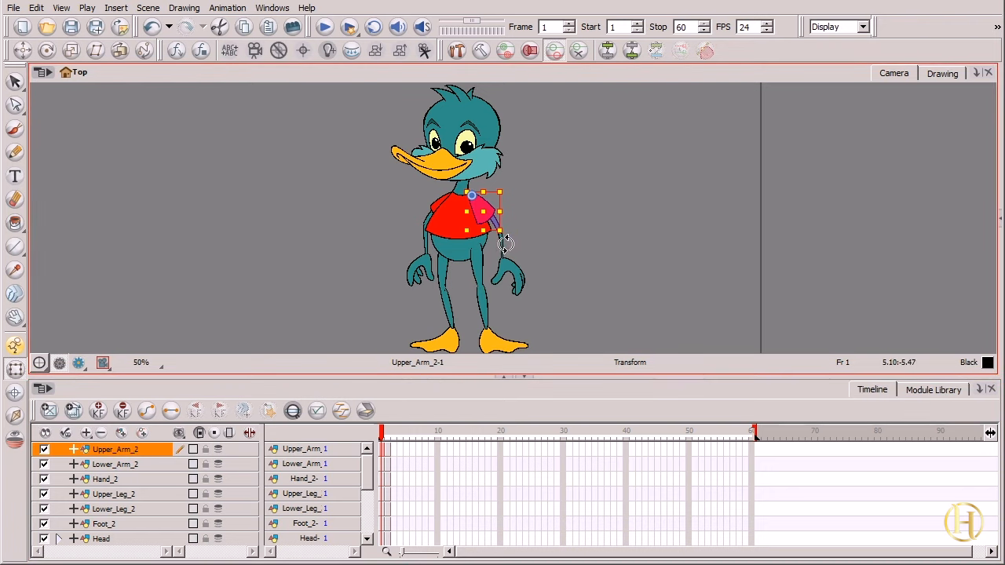
drag(504, 244, 549, 192)
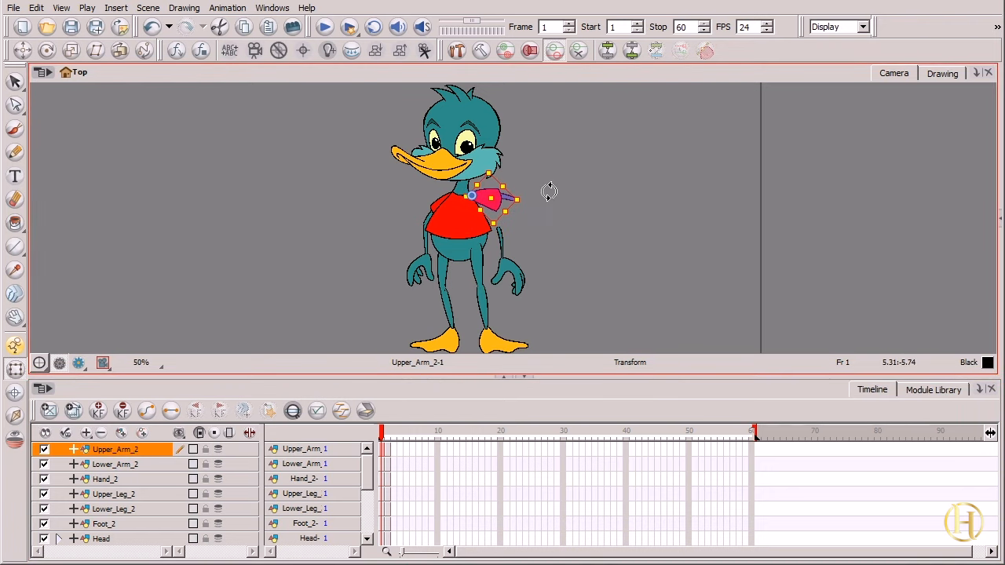
key(ctrl+z)
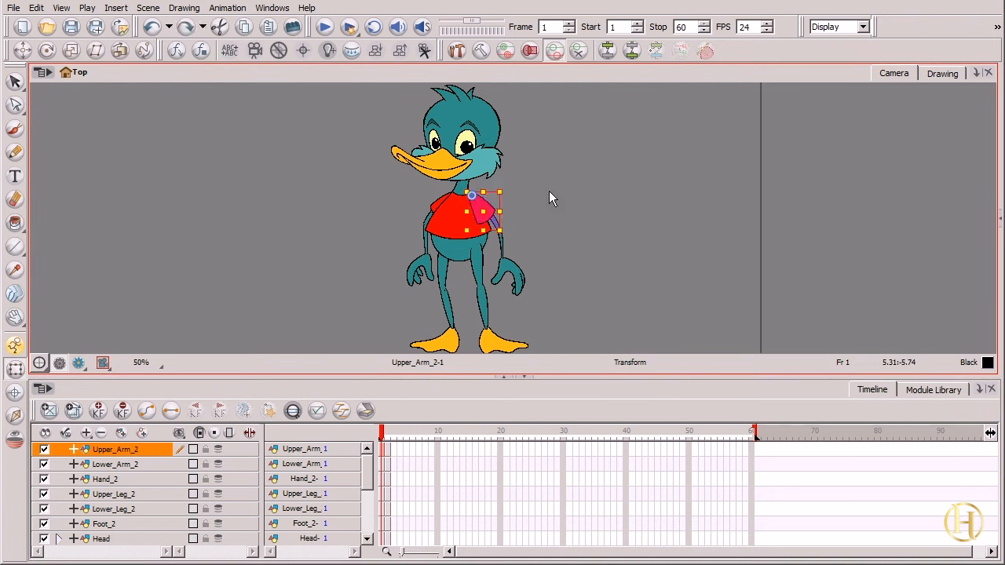
- Reveal the Network view beside the camera view and bring the Upper_Arm_2, Lower_Arm_2 and Hand_2 modules into view
mouse_move(1001, 222)
mouse_down()
mouse_move(993, 228)
mouse_move(992, 208)
mouse_move(993, 222)
mouse_move(673, 230)
mouse_move(628, 255)
mouse_move(538, 251)
mouse_up()
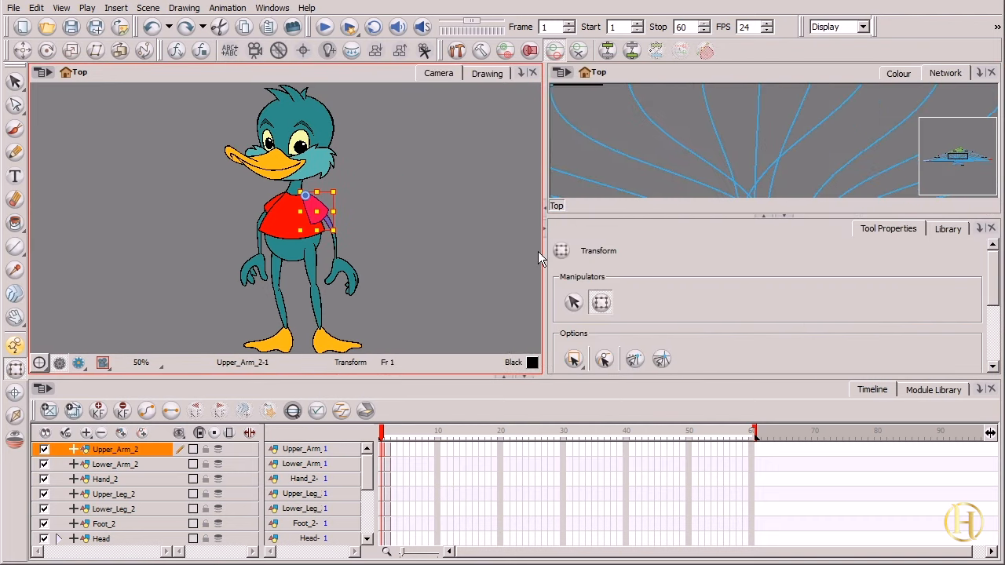
click(695, 166)
key(1)
key(1)
key(1)
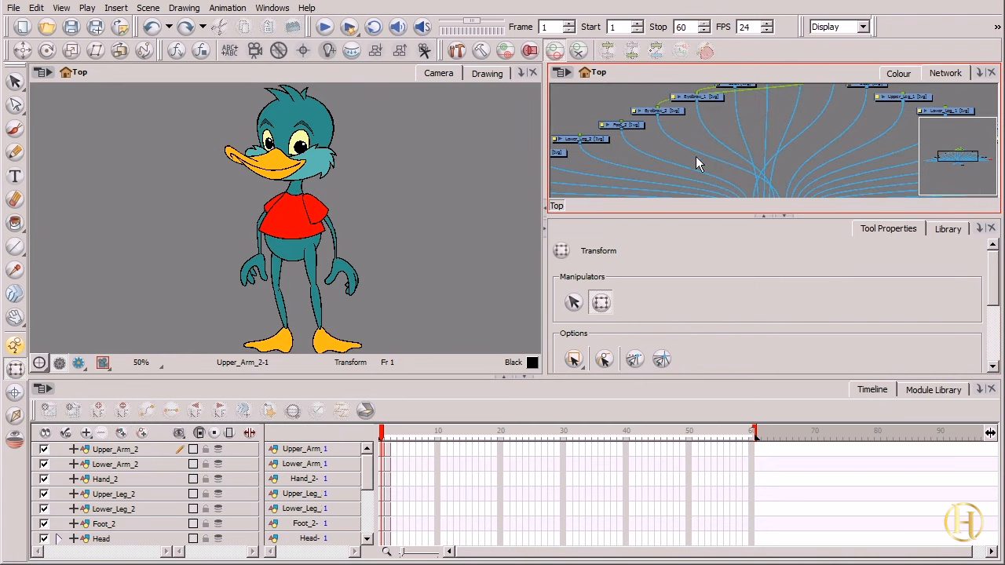
key(1)
key(1)
key(1)
key(1)
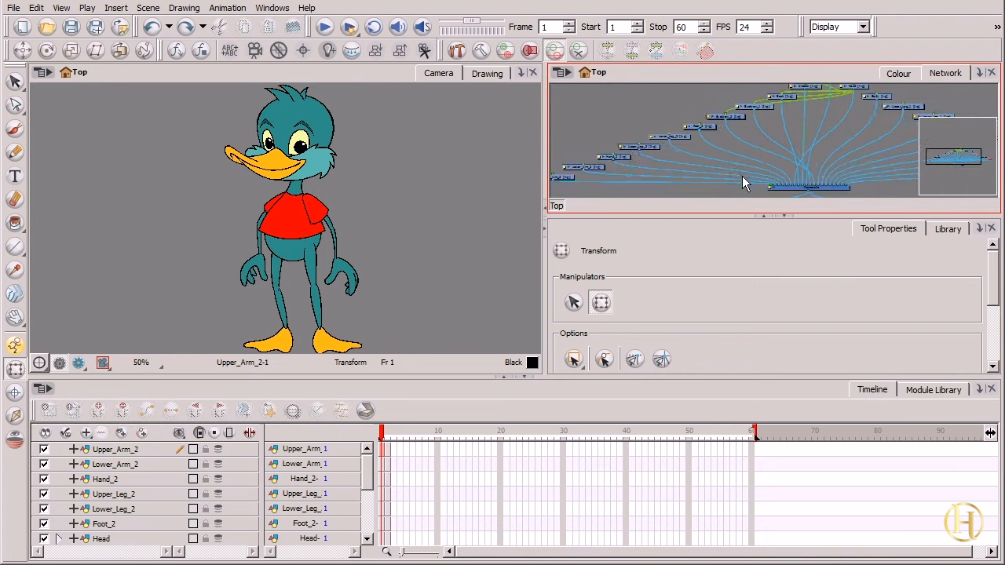
key(1)
mouse_move(746, 187)
mouse_down()
mouse_move(636, 193)
mouse_move(753, 191)
mouse_up()
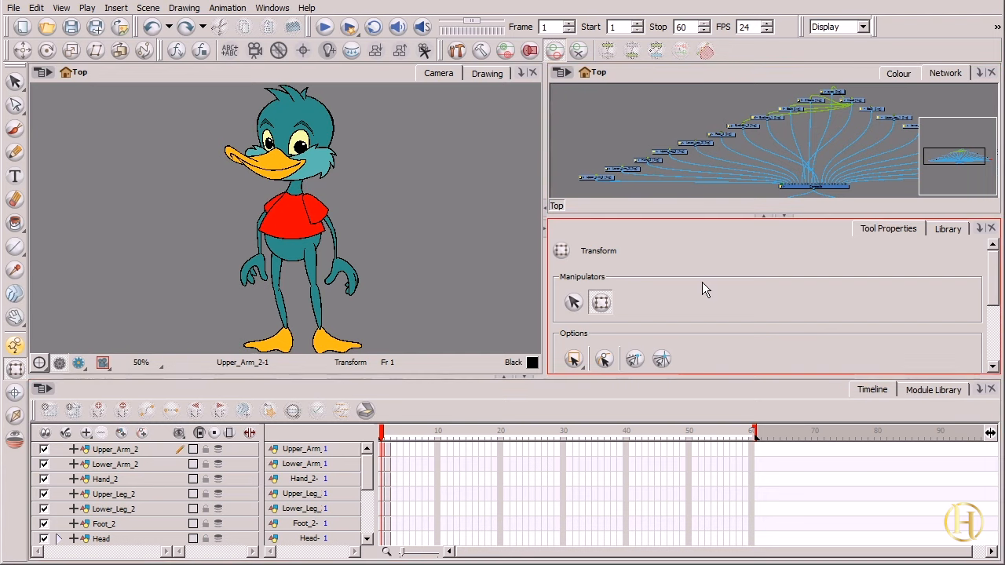
scroll(668, 179, up, 2)
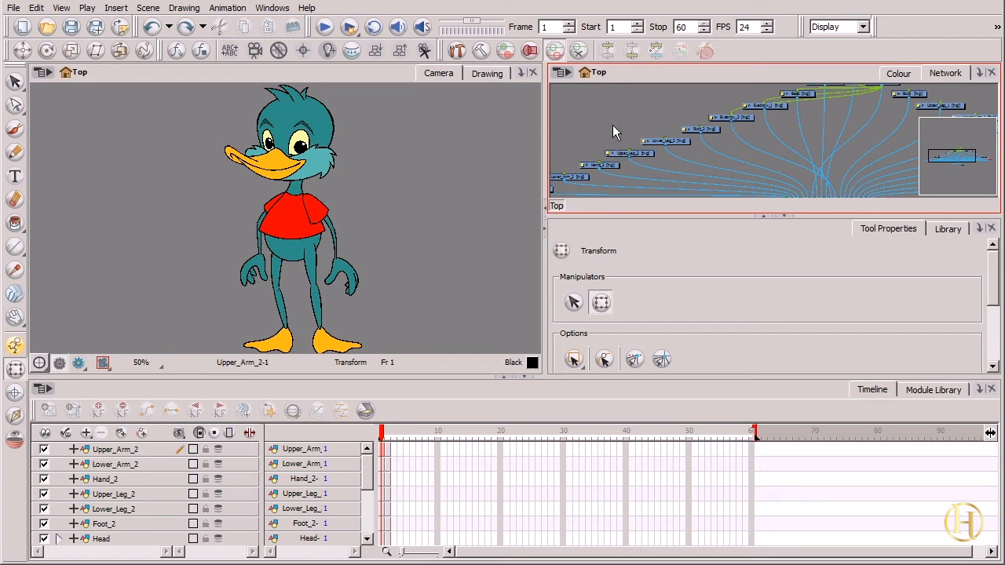
drag(595, 127, 727, 114)
key(2)
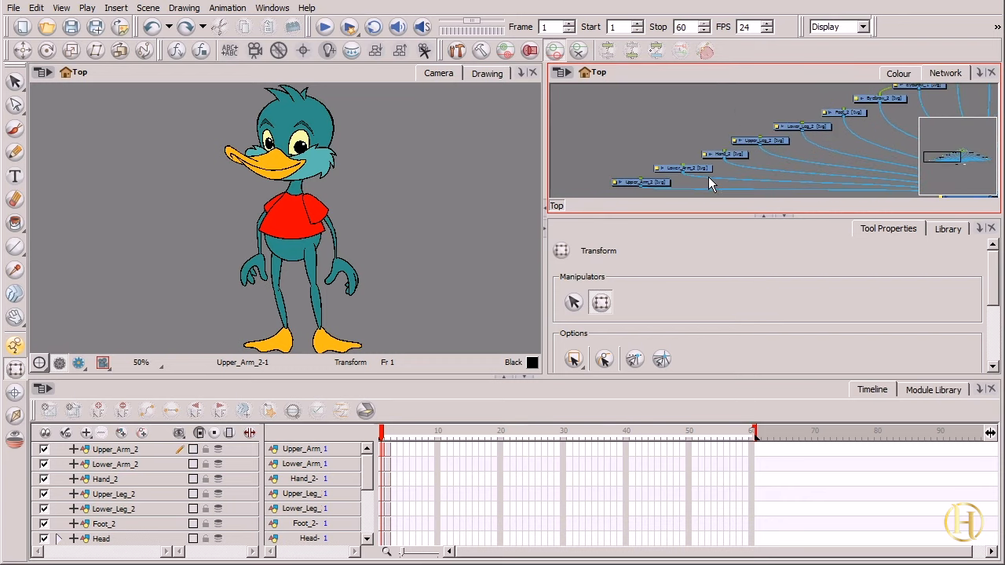
key(2)
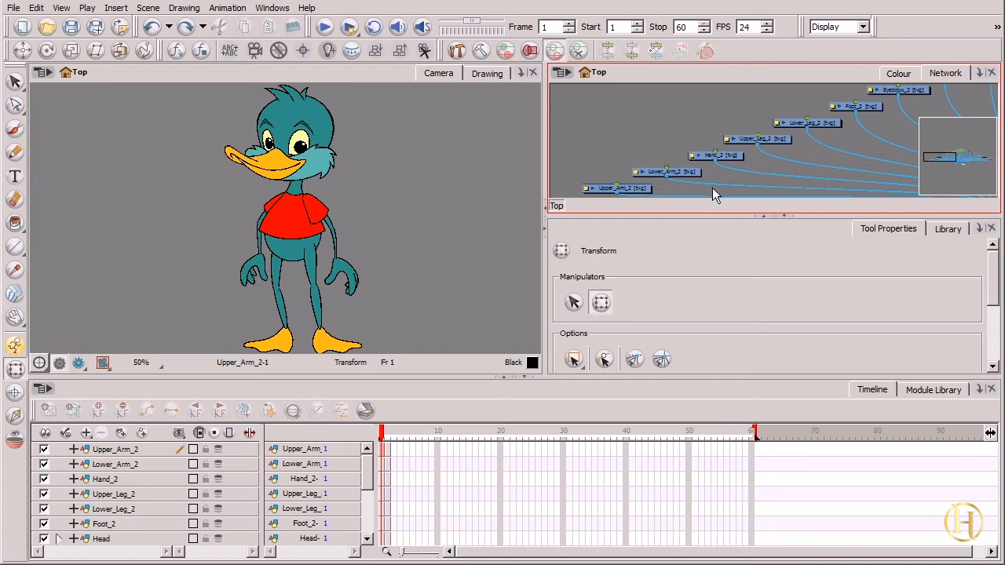
drag(713, 188, 725, 163)
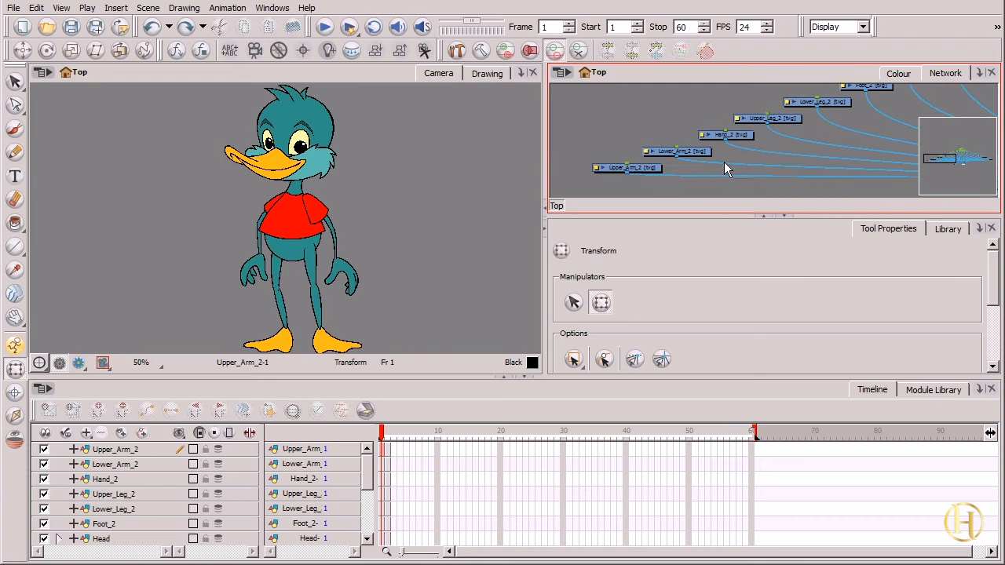
- Select the Upper_Arm_2, Lower_Arm_2 and Hand_2 modules in turn to identify the matching arm parts
click(642, 166)
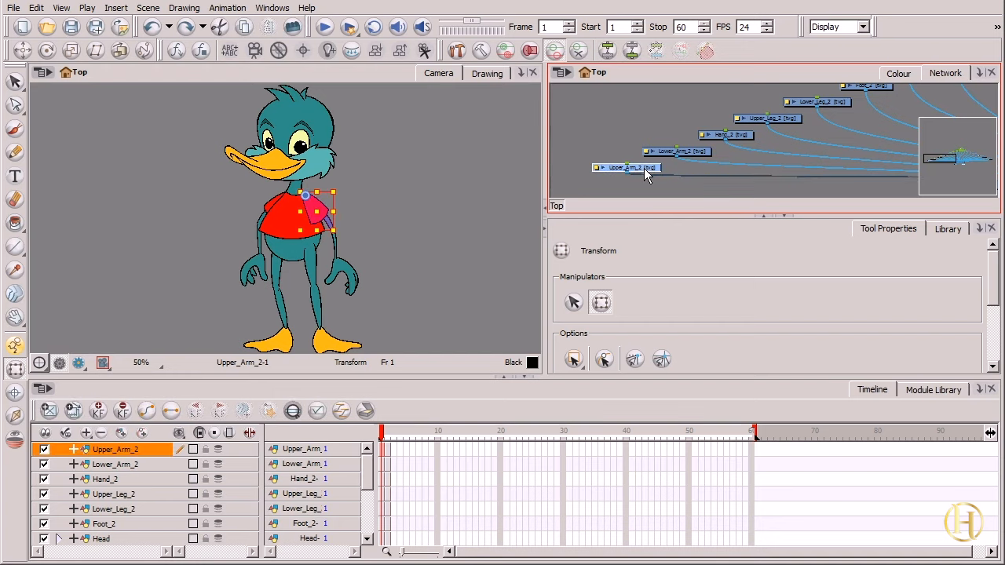
click(664, 152)
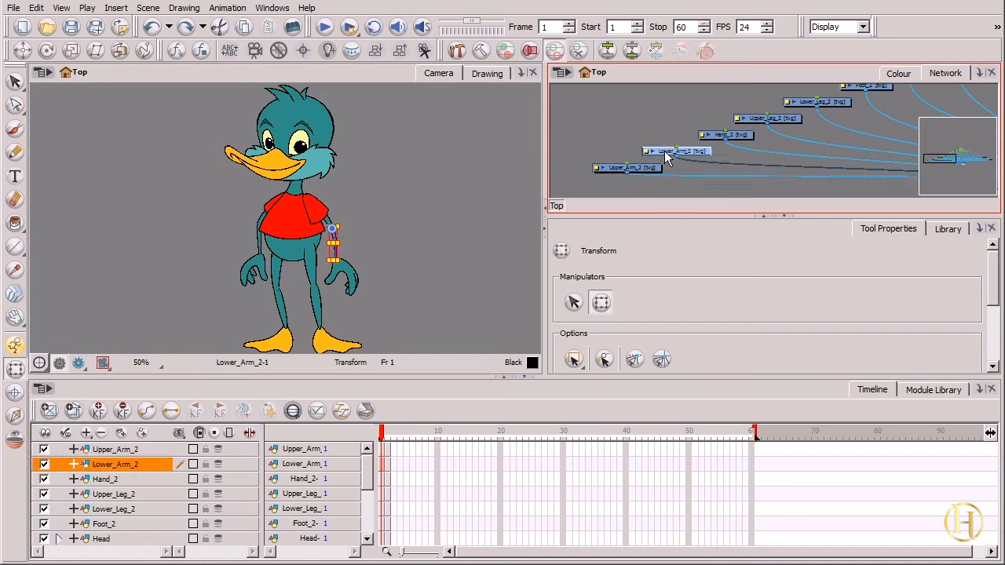
click(741, 138)
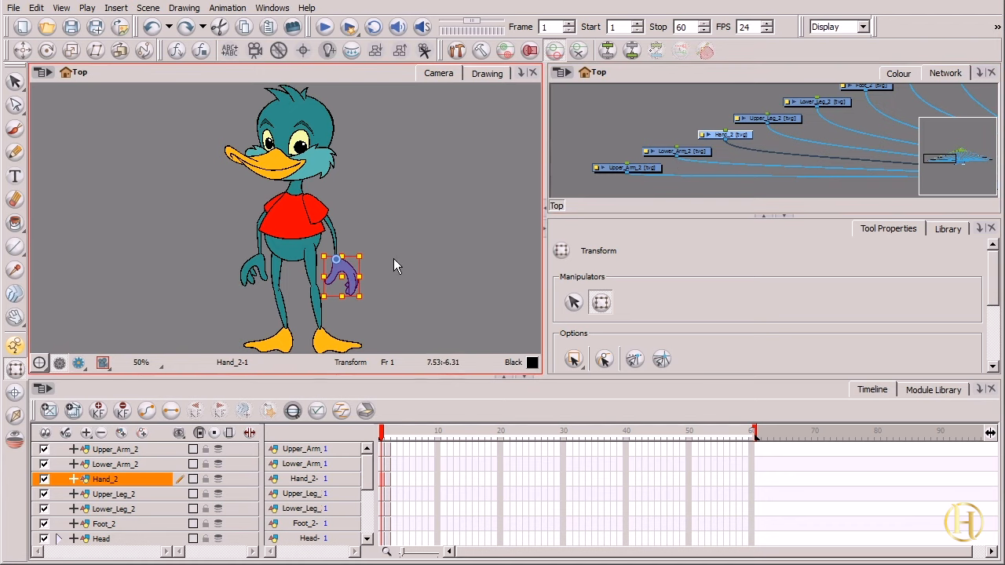
- Parent Lower_Arm_2 to Upper_Arm_2 by connecting their modules in the network, and test-rotate the upper arm, undoing the rotation
click(655, 168)
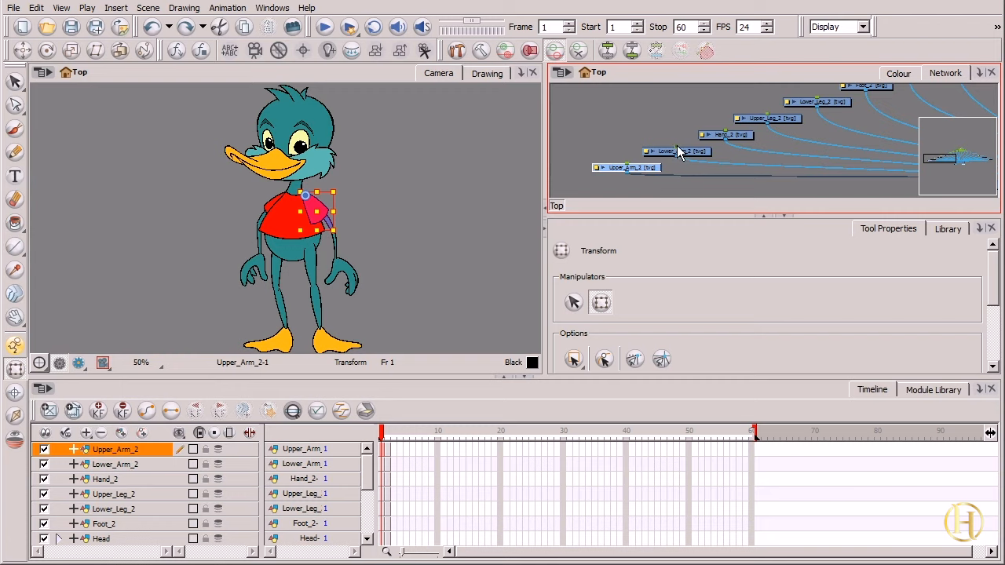
drag(666, 173, 632, 174)
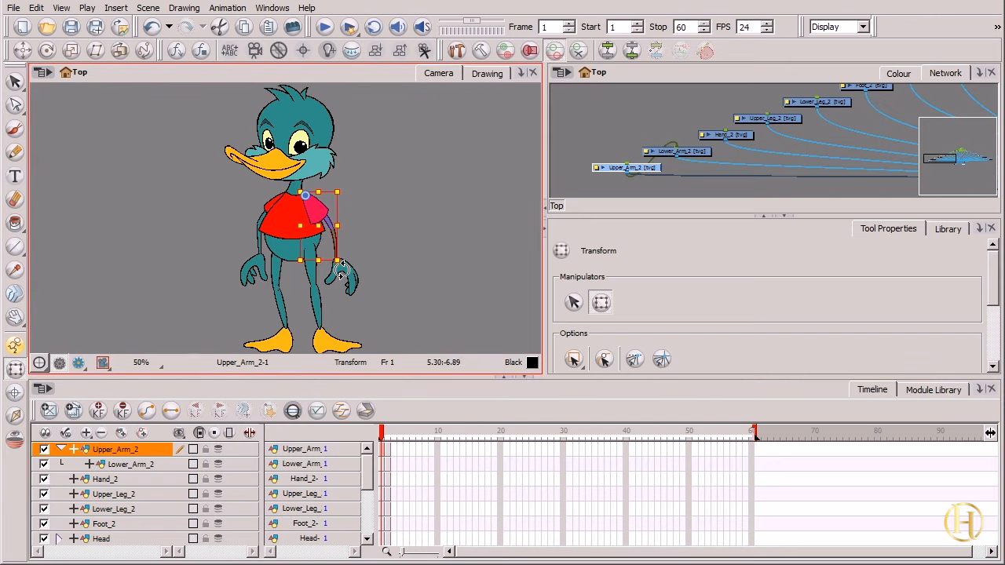
mouse_move(345, 277)
mouse_down()
mouse_move(369, 261)
mouse_move(388, 216)
mouse_move(391, 233)
mouse_move(341, 284)
mouse_move(388, 227)
mouse_move(383, 252)
mouse_move(340, 290)
mouse_move(351, 271)
mouse_up()
key(ctrl+z)
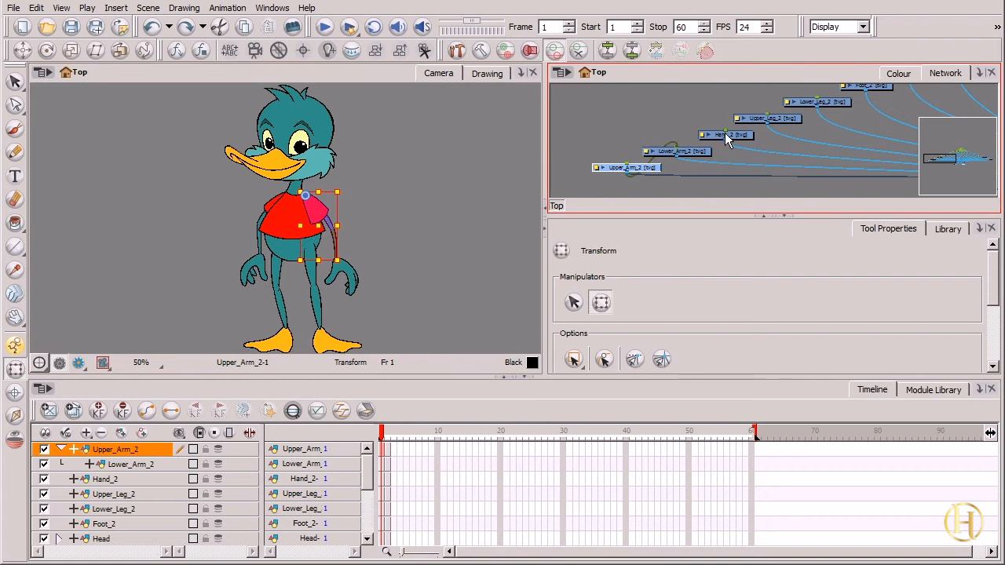
- Parent Hand_2 to Lower_Arm_2 by connecting their modules, and collapse and re-expand the Upper_Arm_2 hierarchy
drag(725, 132, 683, 159)
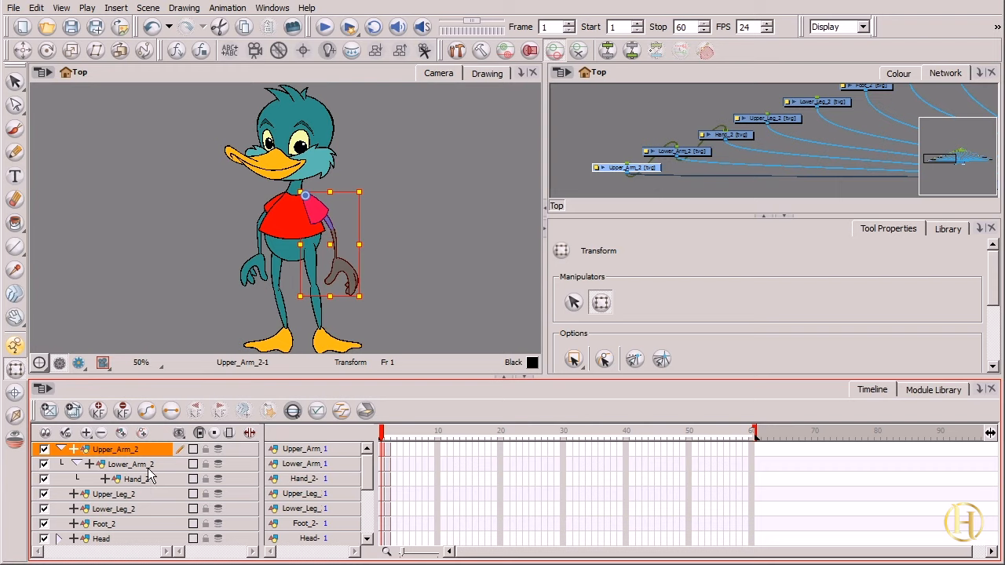
click(76, 464)
click(75, 464)
click(62, 450)
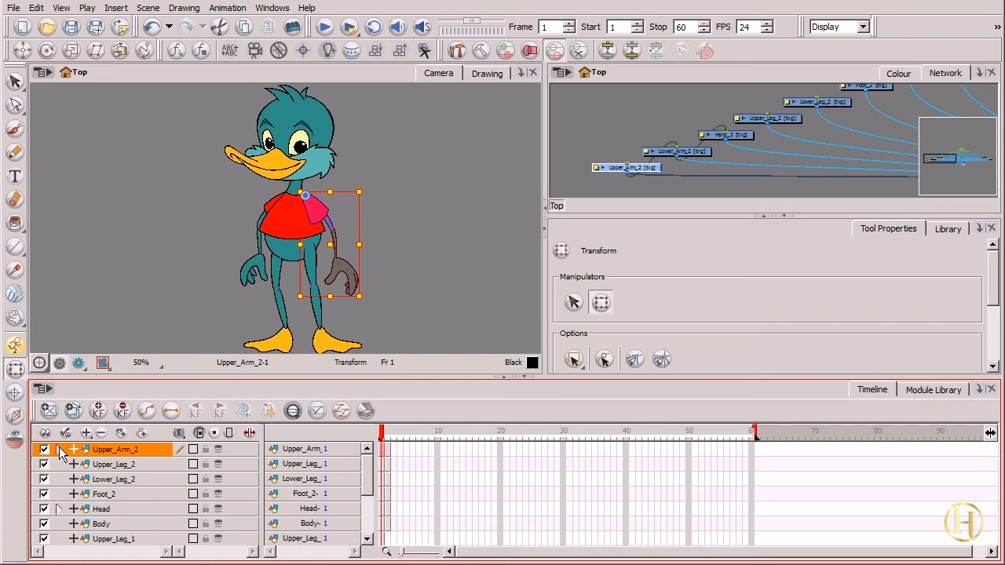
click(61, 450)
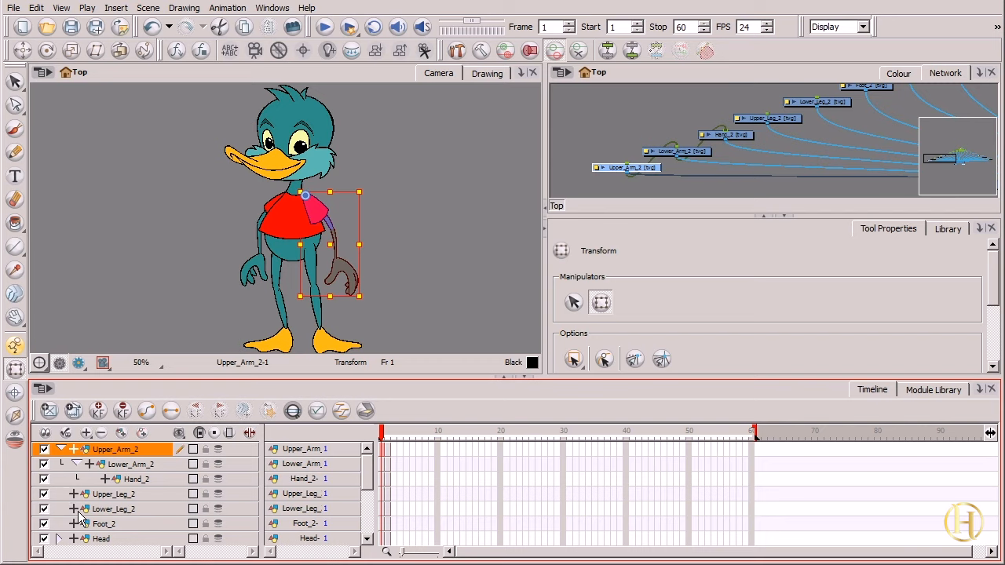
- Test the arm chain by rotating Upper_Arm_2, Lower_Arm_2 and Hand_2 in turn, undoing the trial rotations
drag(366, 300, 438, 237)
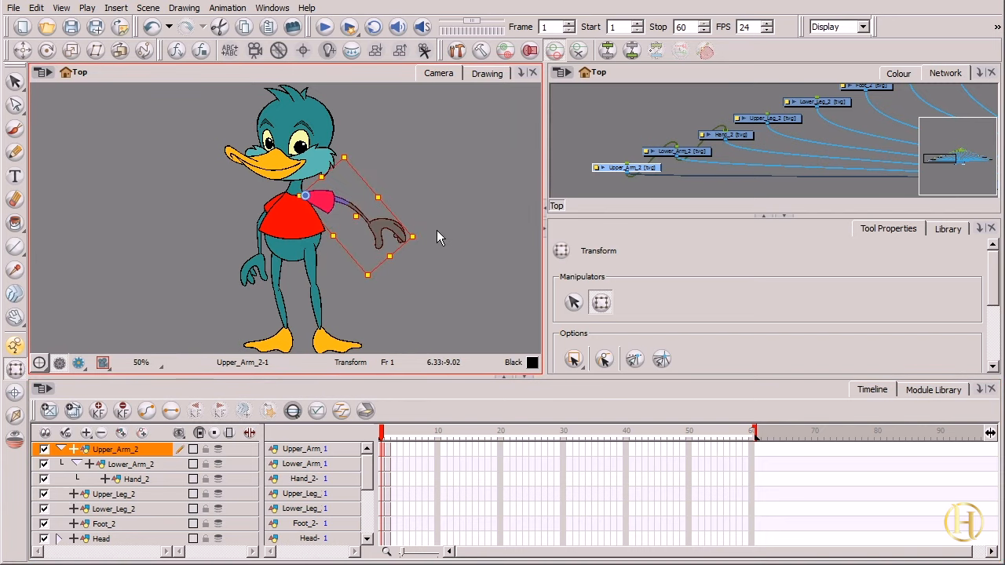
key(ctrl+z)
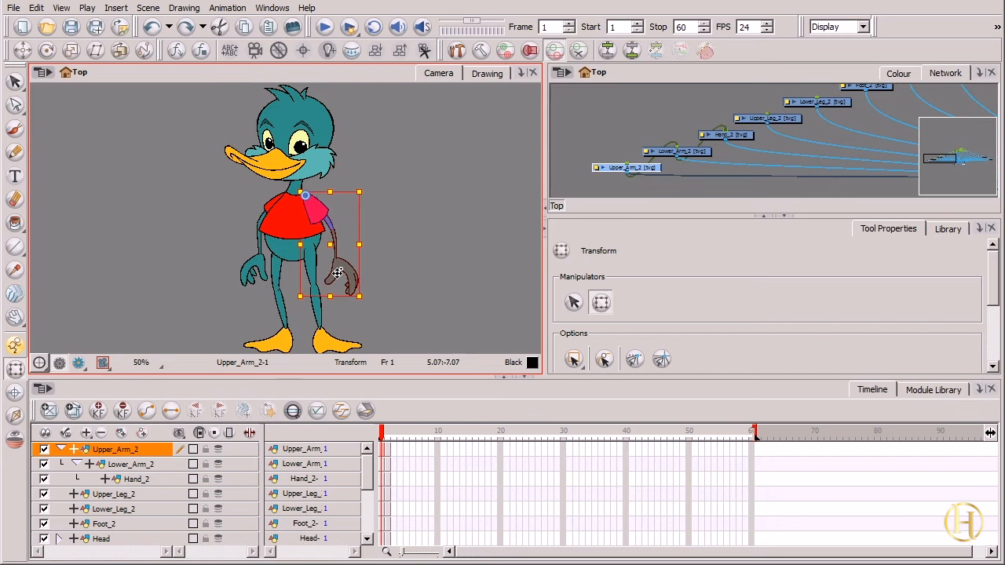
click(145, 464)
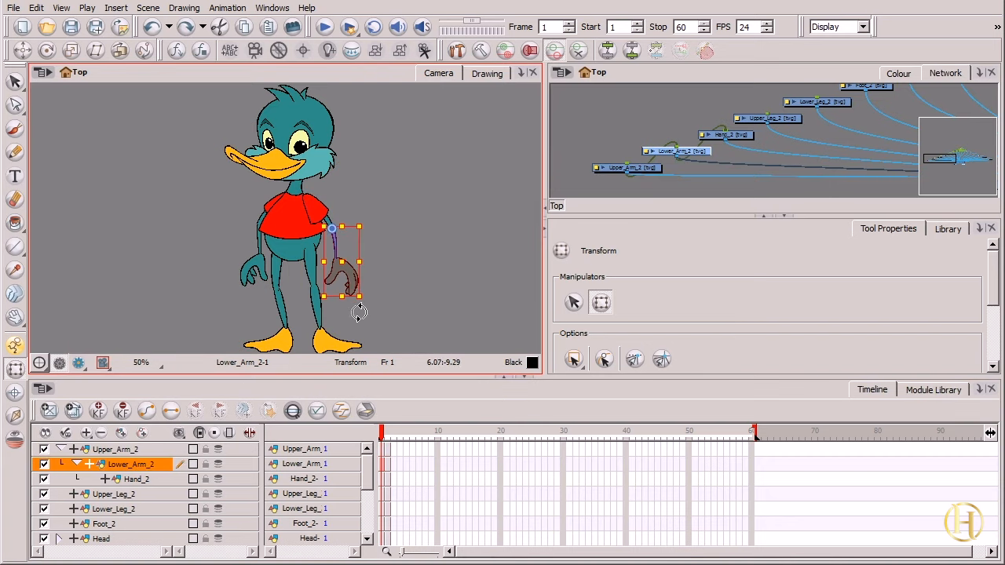
mouse_move(362, 312)
mouse_down()
mouse_move(394, 286)
mouse_move(350, 315)
mouse_move(413, 262)
mouse_move(365, 307)
mouse_up()
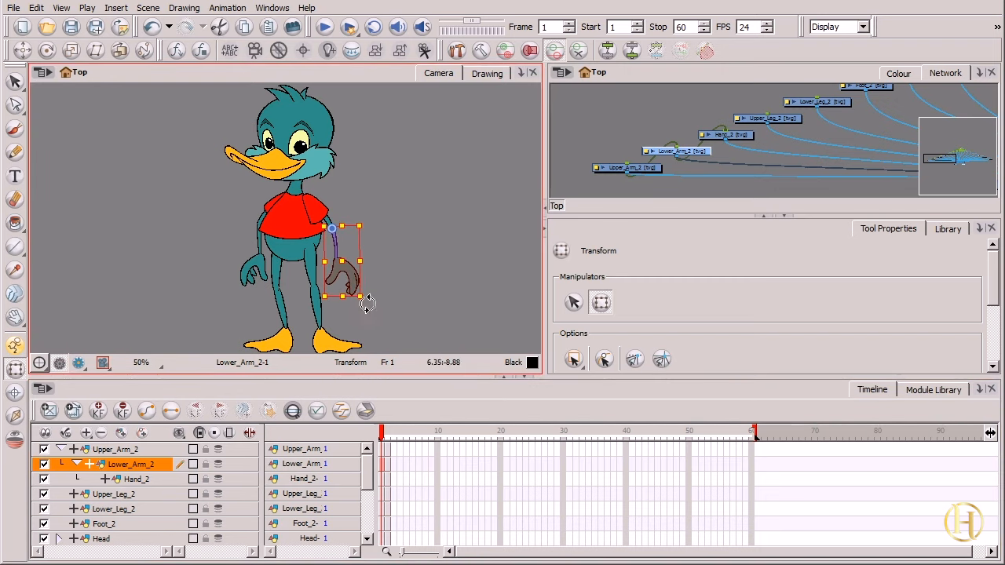
drag(365, 305, 405, 280)
click(168, 479)
key(ctrl+z)
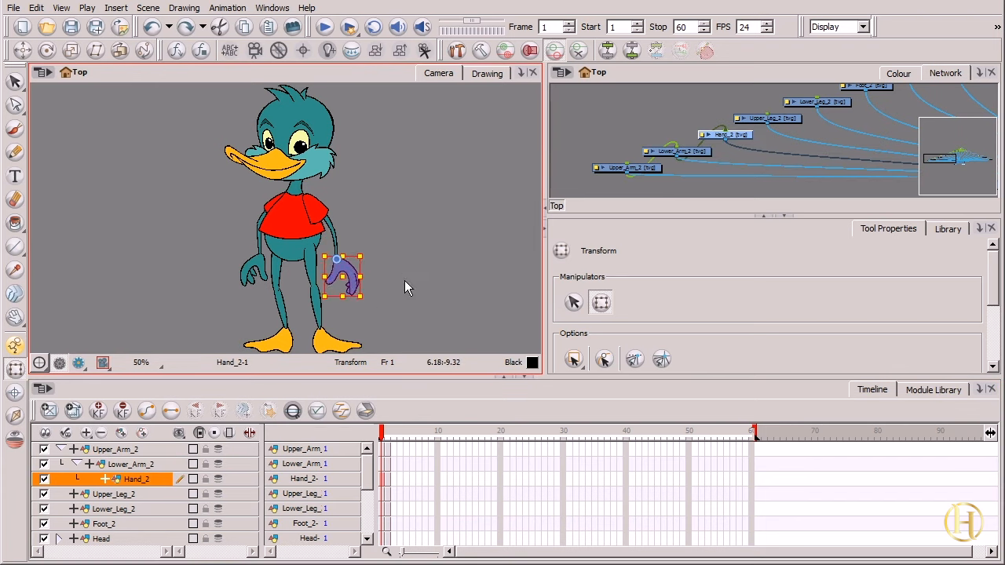